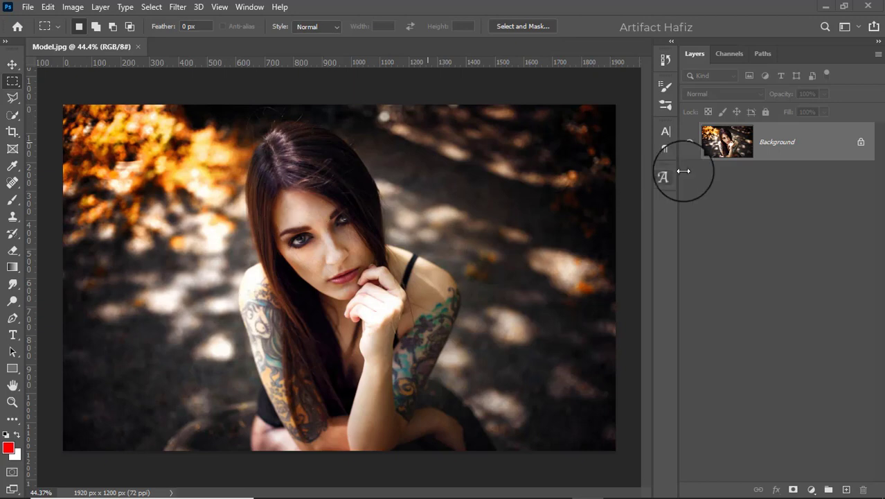
- Drag the Background layer onto New Layer to create a Background copy layer
{"action": "left_click", "coordinate": [799, 142]}
{"action": "left_click_drag", "start_coordinate": [798, 142], "coordinate": [846, 488]}
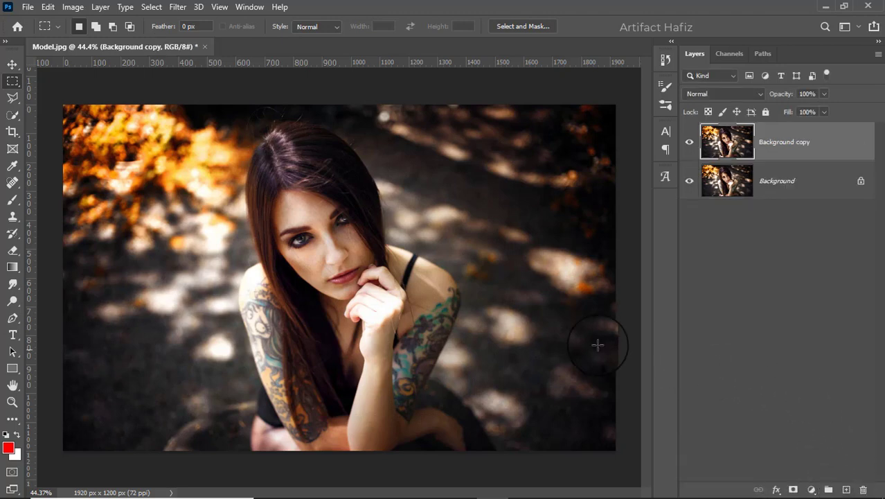
- Convert Background copy to a smart object and open the Camera Raw Filter
{"action": "left_click", "coordinate": [177, 7]}
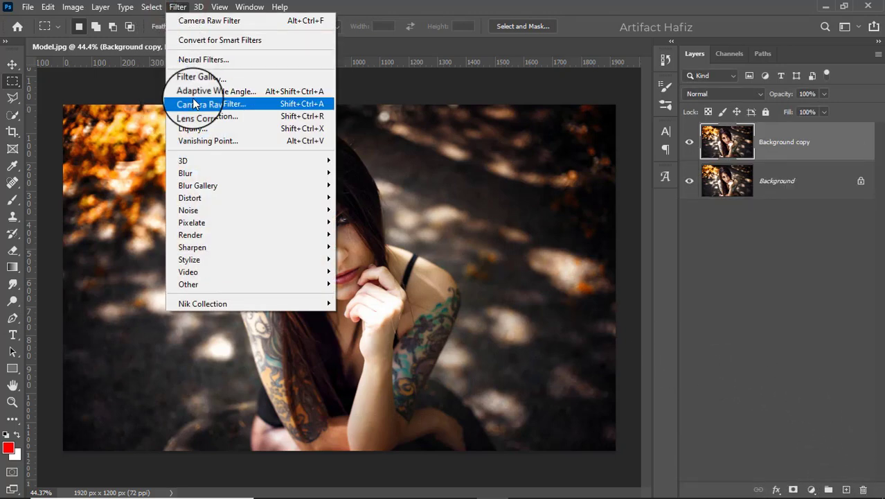
{"action": "left_click", "coordinate": [195, 45]}
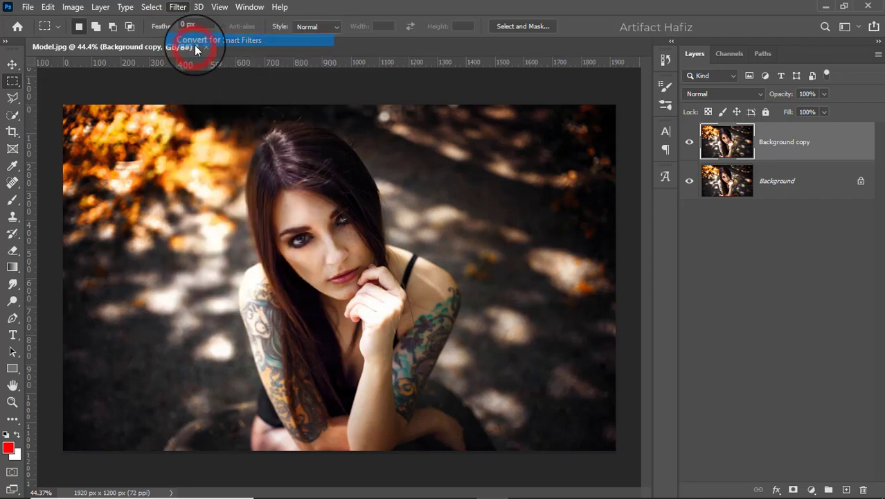
{"action": "left_click", "coordinate": [177, 7]}
{"action": "left_click", "coordinate": [207, 103]}
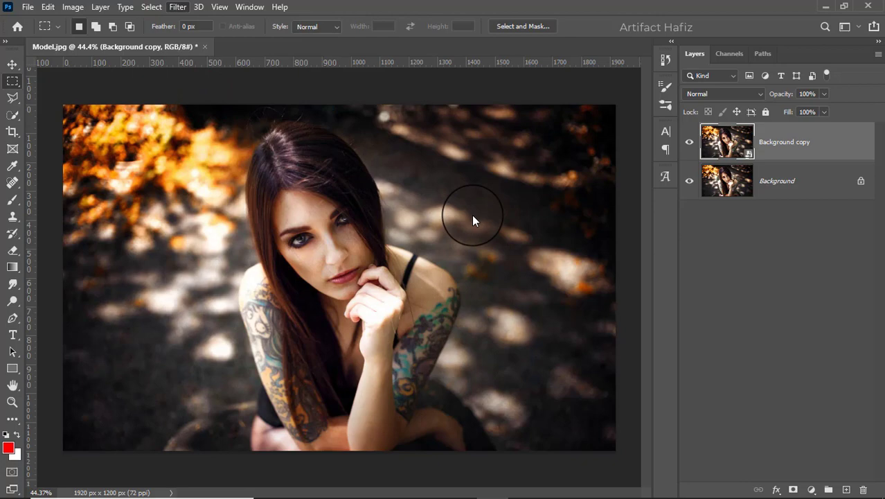
- In Detail, set Noise Reduction to 100 and Color Noise Reduction to 20, then accept
{"action": "scroll", "coordinate": [642, 244], "scroll_direction": "down", "scroll_amount": 1}
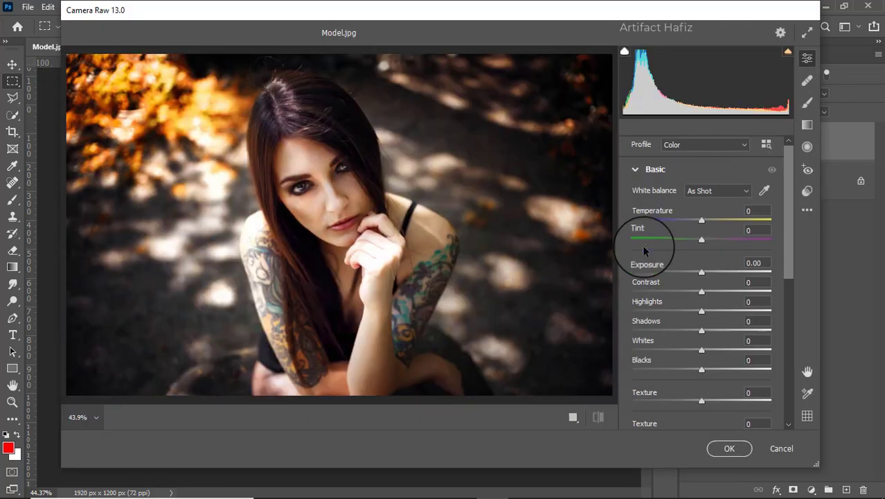
{"action": "scroll", "coordinate": [642, 244], "scroll_direction": "down", "scroll_amount": 5}
{"action": "scroll", "coordinate": [643, 251], "scroll_direction": "down", "scroll_amount": 2}
{"action": "scroll", "coordinate": [643, 251], "scroll_direction": "down", "scroll_amount": 2}
{"action": "left_click", "coordinate": [638, 259]}
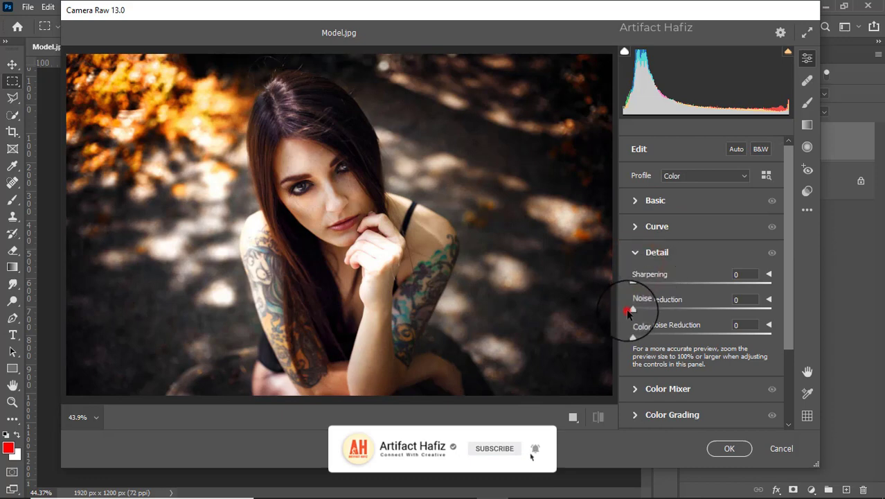
{"action": "left_click", "coordinate": [631, 310]}
{"action": "left_click_drag", "start_coordinate": [631, 310], "coordinate": [736, 298]}
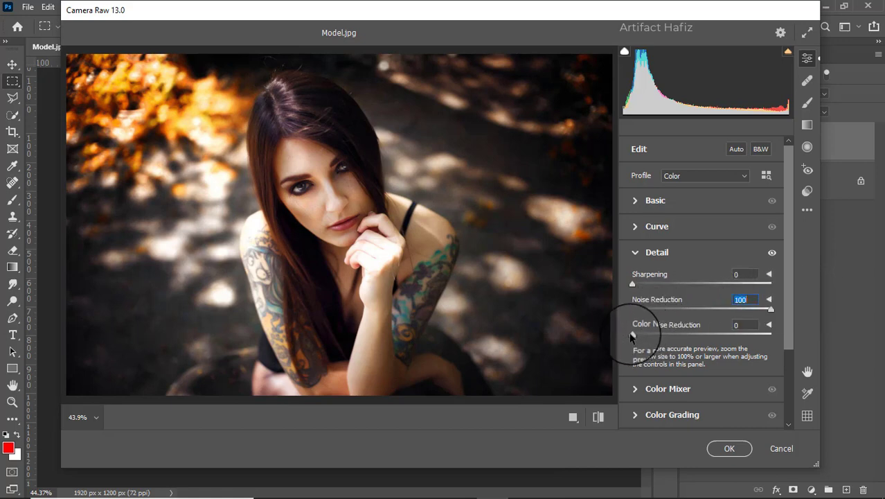
{"action": "left_click_drag", "start_coordinate": [633, 336], "coordinate": [807, 333]}
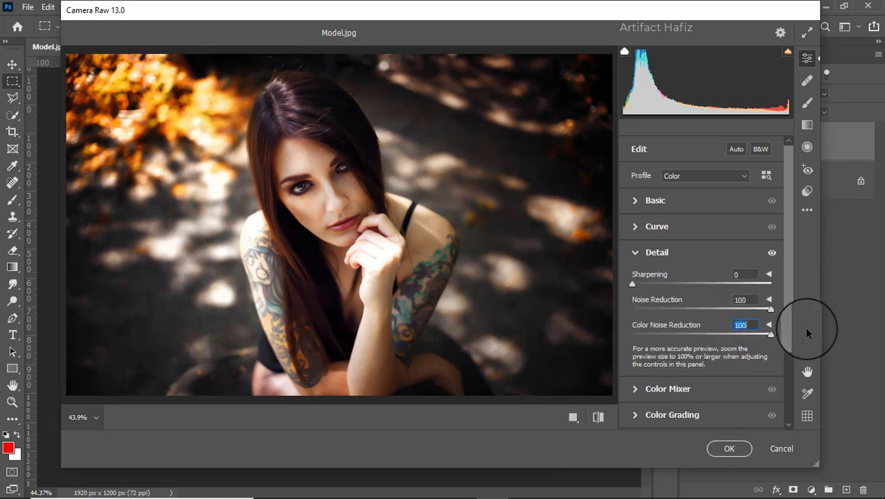
{"action": "left_click_drag", "start_coordinate": [817, 331], "coordinate": [673, 343]}
{"action": "type", "text": "20"}
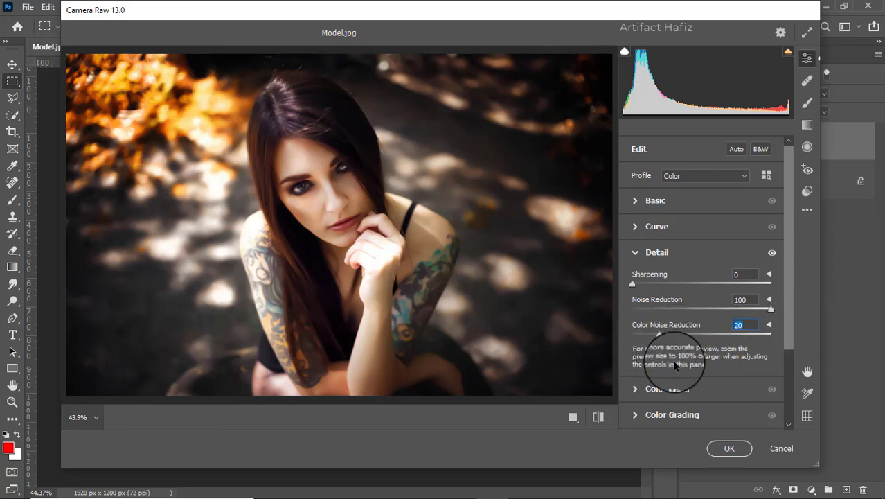
{"action": "left_click", "coordinate": [727, 448]}
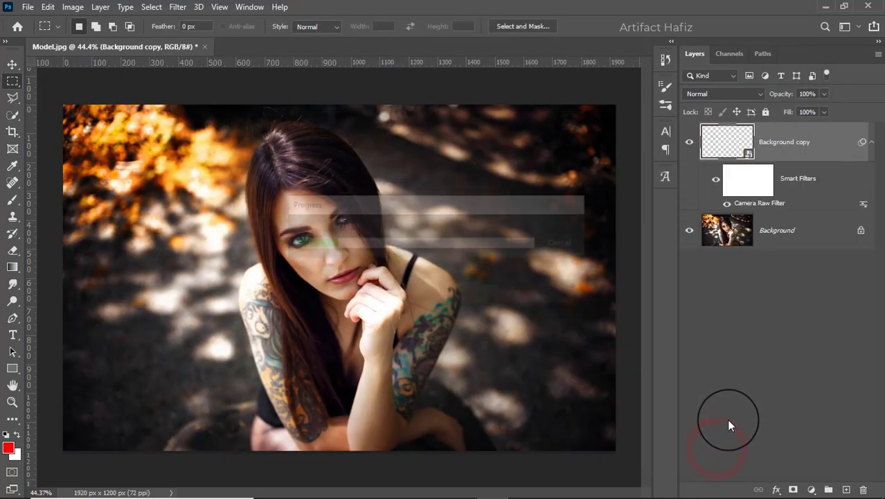
- Target the smart filter mask and select the Soft Round brush preset
{"action": "left_click", "coordinate": [753, 184]}
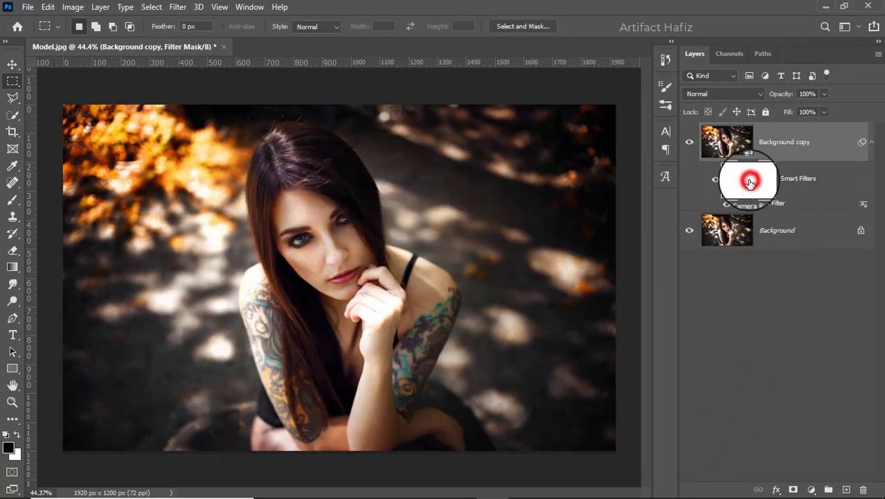
{"action": "left_click", "coordinate": [10, 201]}
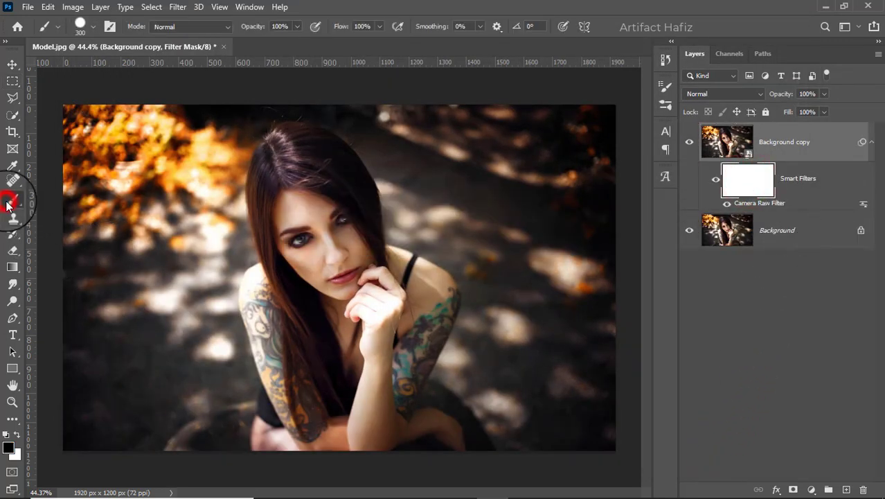
{"action": "left_click", "coordinate": [88, 30]}
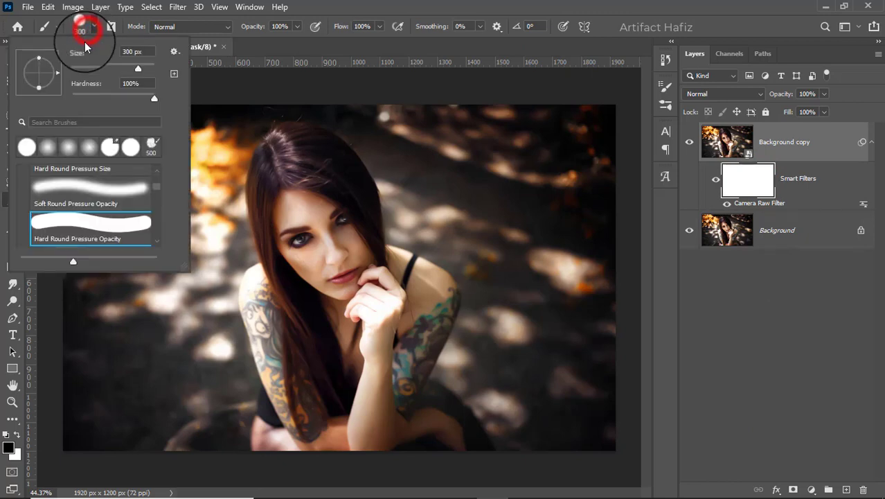
{"action": "left_click", "coordinate": [46, 182]}
{"action": "scroll", "coordinate": [45, 177], "scroll_direction": "up", "scroll_amount": 2}
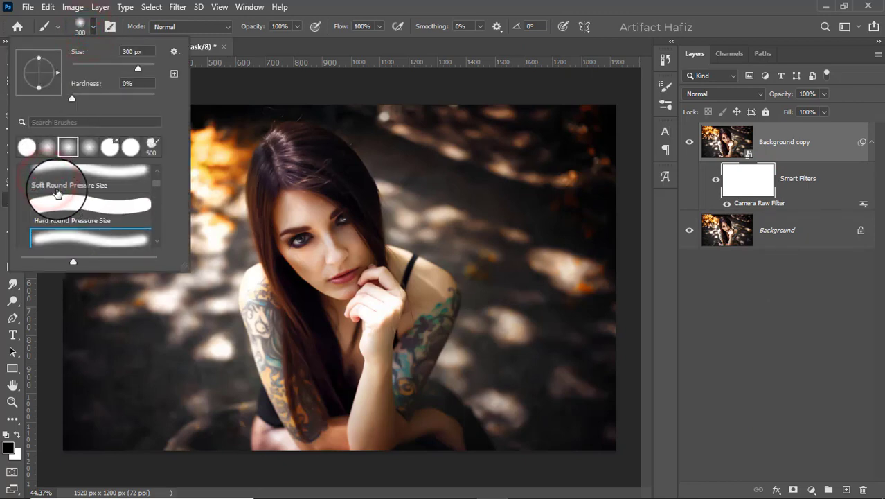
{"action": "scroll", "coordinate": [53, 187], "scroll_direction": "up", "scroll_amount": 3}
{"action": "left_click", "coordinate": [57, 194]}
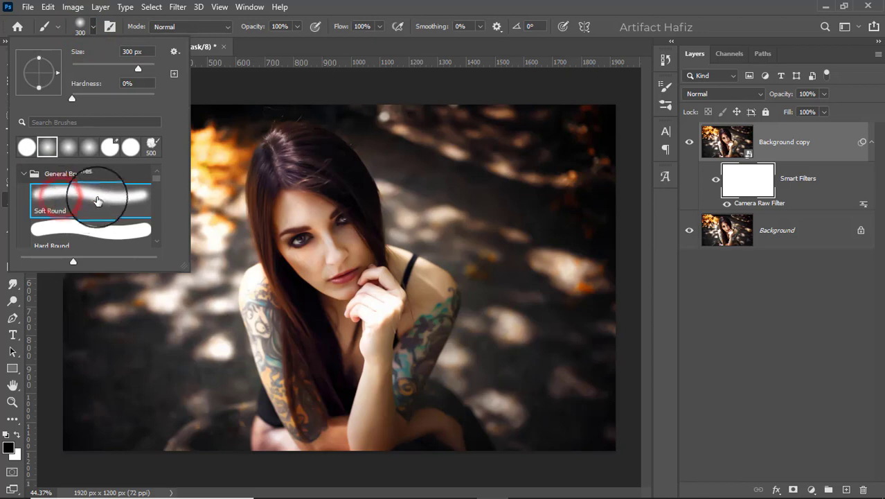
{"action": "left_click", "coordinate": [295, 28]}
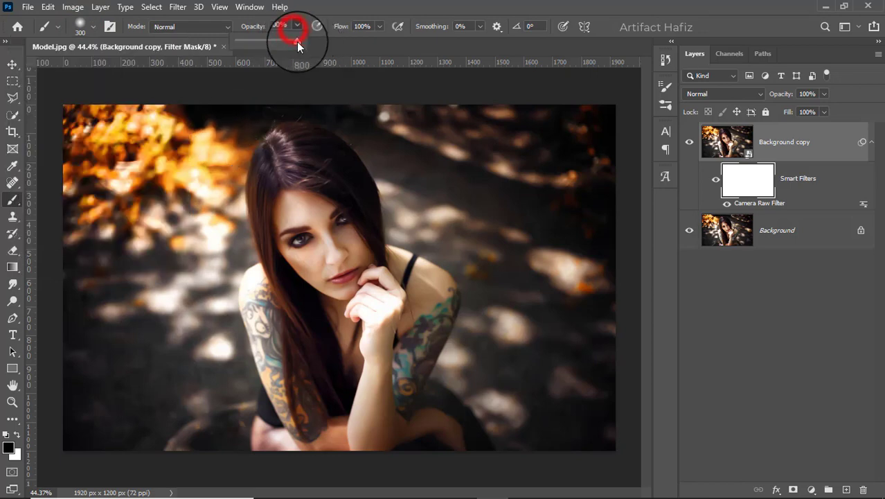
{"action": "left_click", "coordinate": [378, 28]}
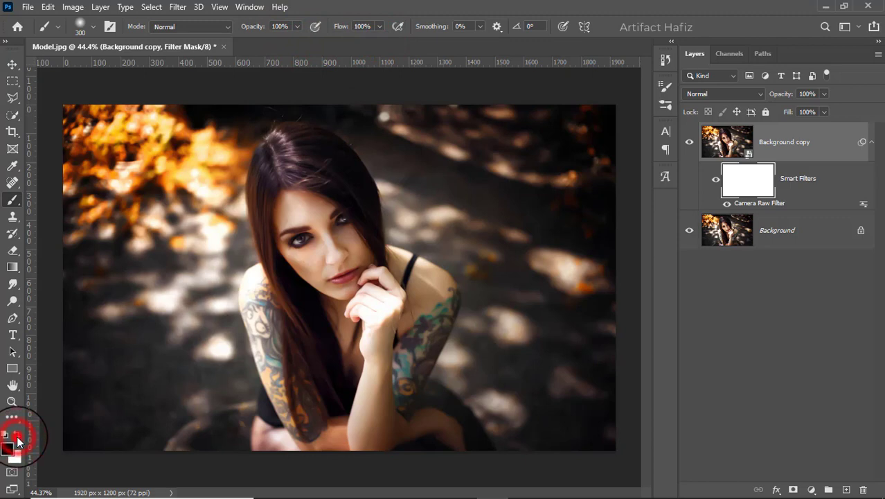
- Paint black on the mask over the model's face, chin, arm and chest
{"action": "left_click_drag", "start_coordinate": [304, 210], "coordinate": [322, 256]}
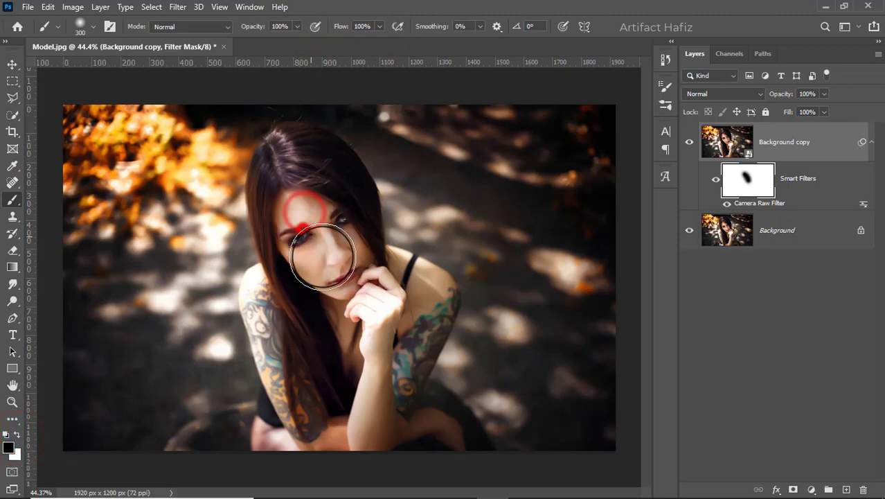
{"action": "left_click_drag", "start_coordinate": [283, 201], "coordinate": [306, 217]}
{"action": "mouse_move", "coordinate": [295, 271]}
{"action": "left_mouse_down"}
{"action": "mouse_move", "coordinate": [376, 367]}
{"action": "mouse_move", "coordinate": [332, 421]}
{"action": "left_mouse_up"}
{"action": "left_click_drag", "start_coordinate": [320, 346], "coordinate": [325, 359]}
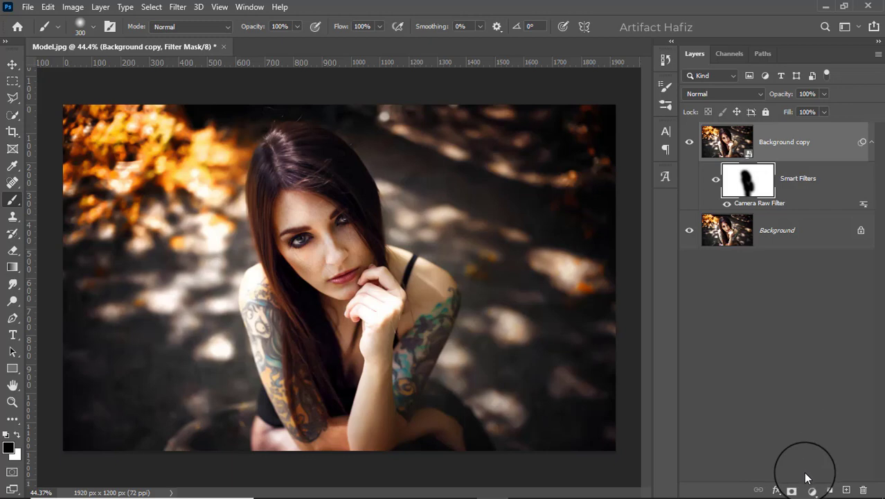
- Add a Curves layer with midtone and highlight points and the black point nudged right
{"action": "left_click", "coordinate": [812, 489]}
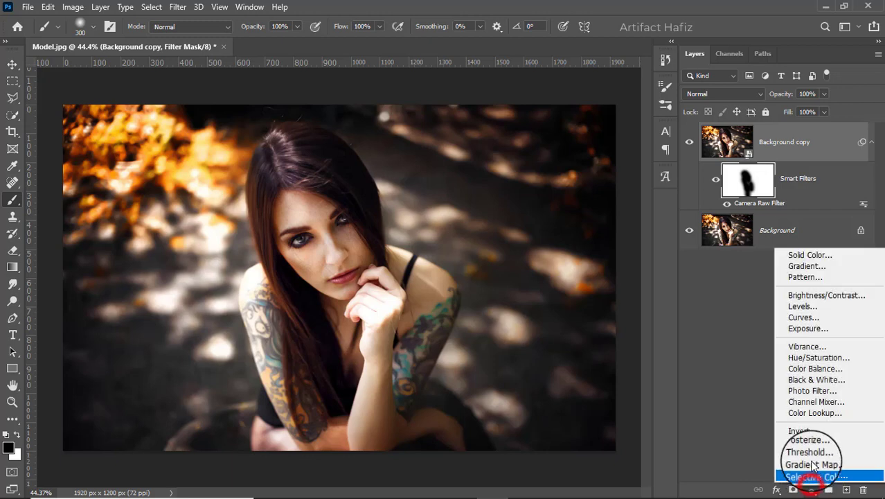
{"action": "left_click", "coordinate": [796, 315]}
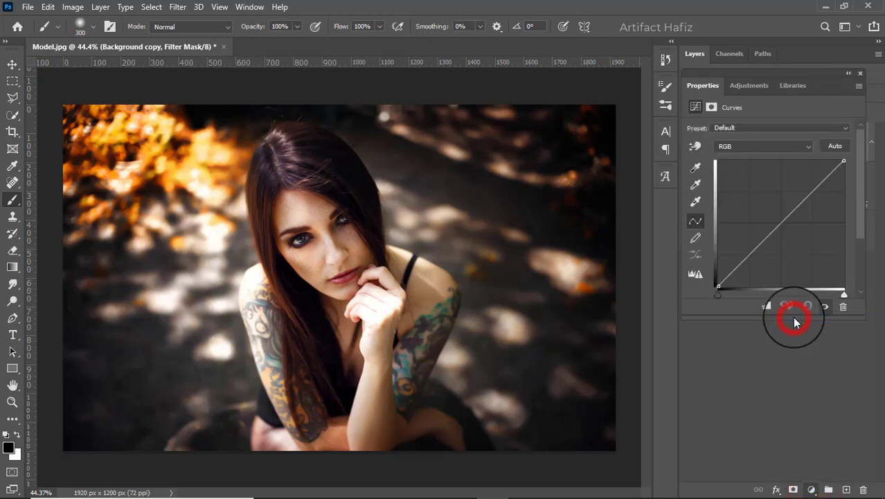
{"action": "left_click", "coordinate": [749, 255]}
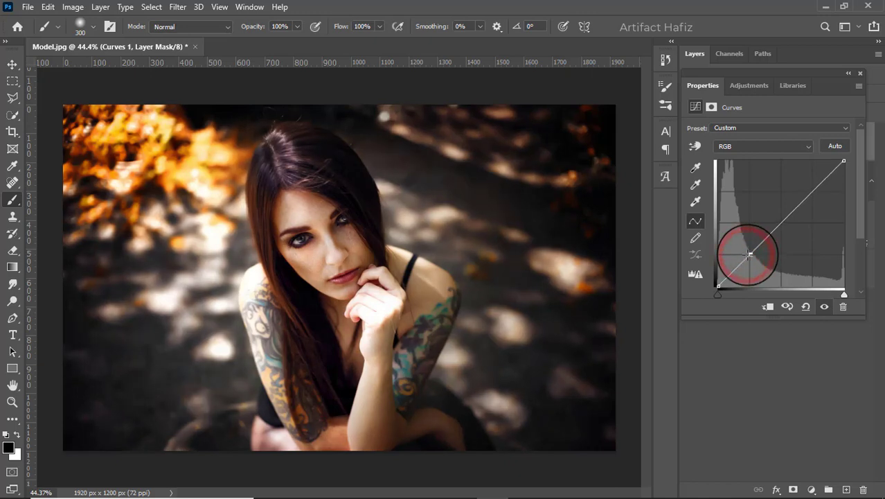
{"action": "left_click", "coordinate": [810, 188]}
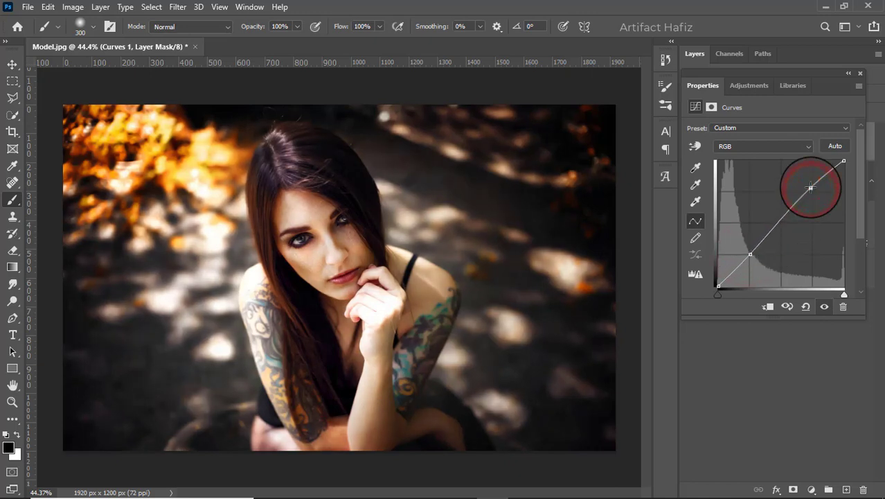
{"action": "left_click", "coordinate": [717, 286]}
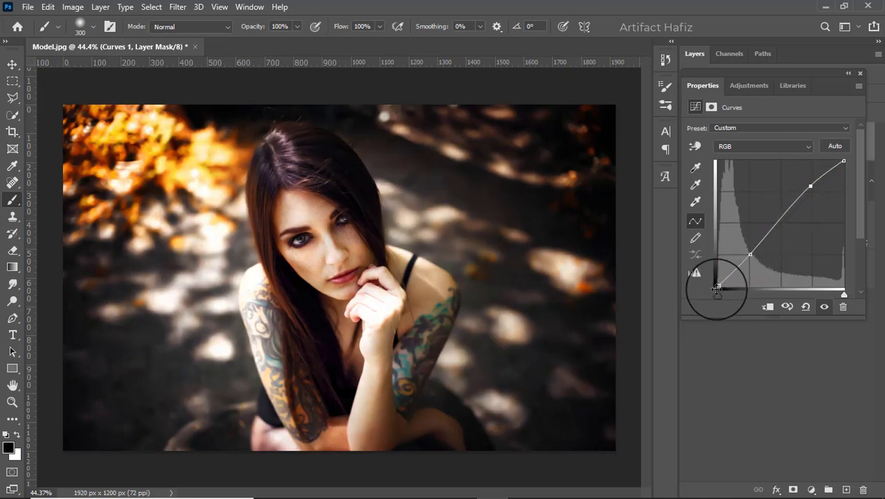
{"action": "left_click_drag", "start_coordinate": [717, 286], "coordinate": [692, 274]}
- Add a Color Lookup layer using the Fuji F125 Kodak 2395 LUT at 10% opacity
{"action": "left_click", "coordinate": [860, 73]}
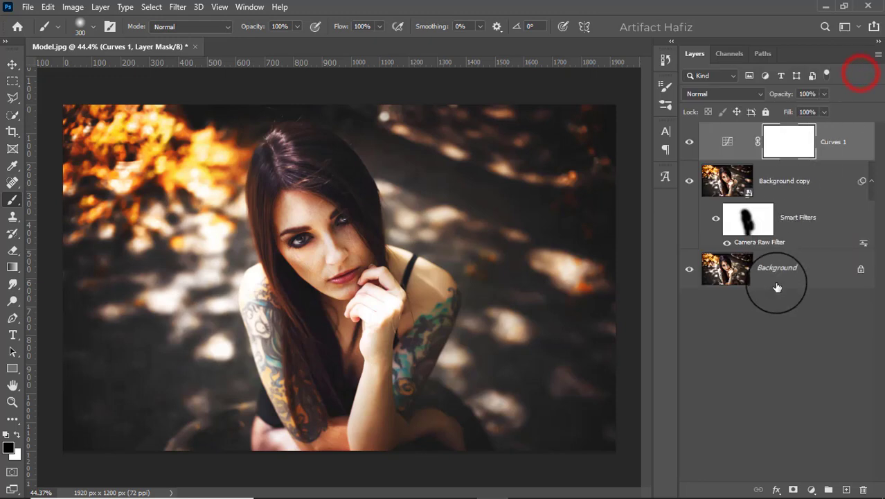
{"action": "left_click", "coordinate": [812, 489]}
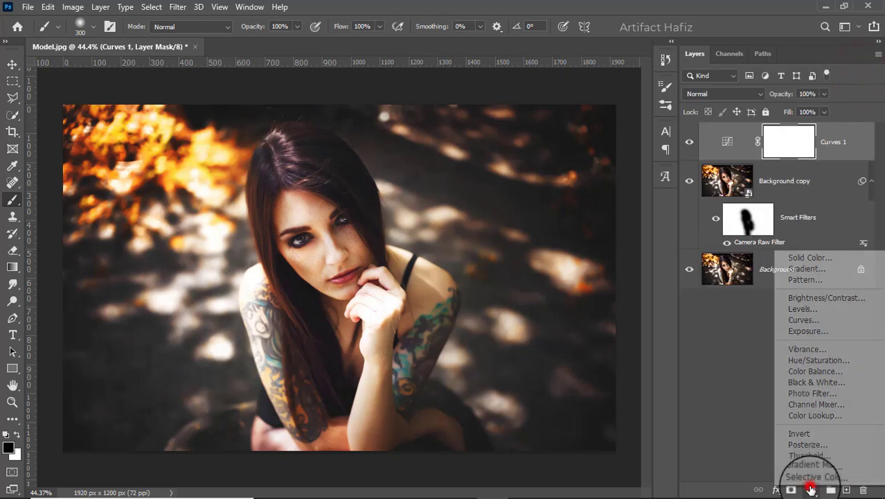
{"action": "left_click", "coordinate": [807, 416]}
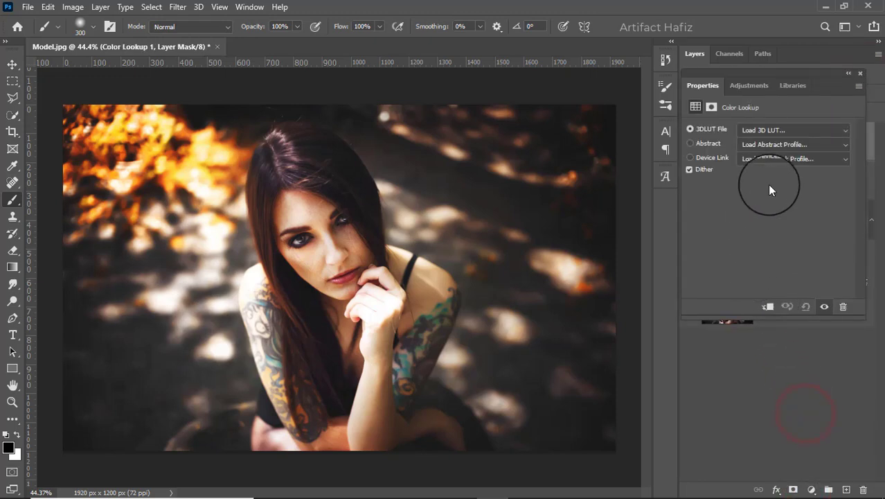
{"action": "left_click", "coordinate": [769, 132]}
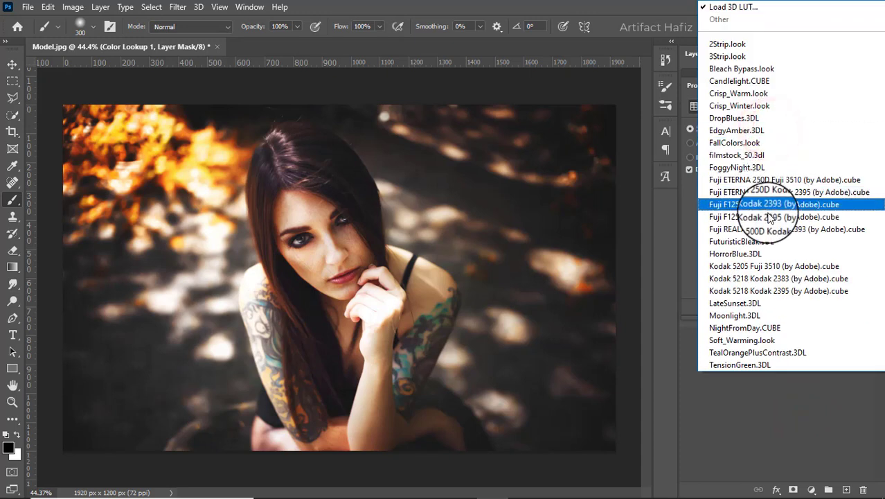
{"action": "left_click", "coordinate": [767, 205]}
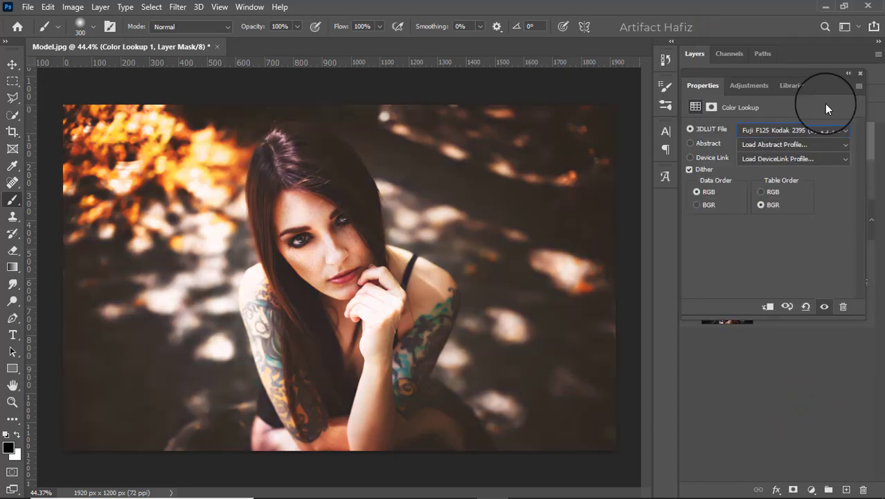
{"action": "left_click", "coordinate": [861, 74]}
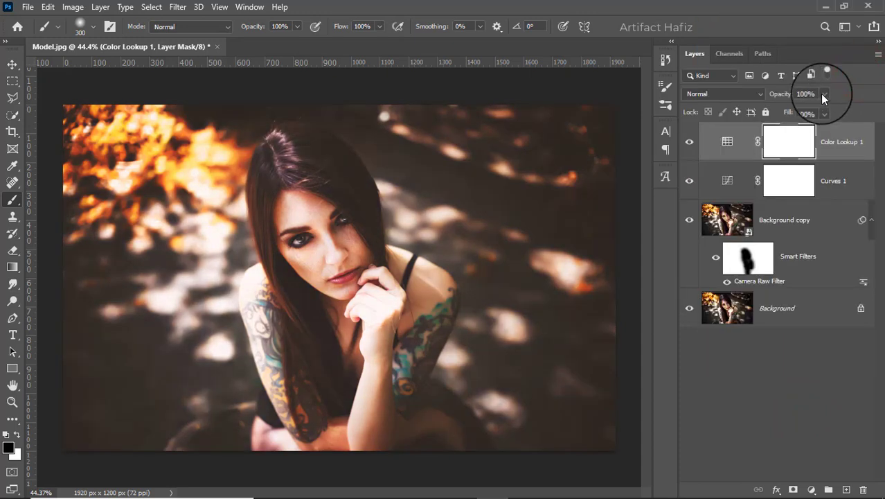
{"action": "left_click", "coordinate": [824, 92]}
{"action": "left_click_drag", "start_coordinate": [825, 108], "coordinate": [772, 115]}
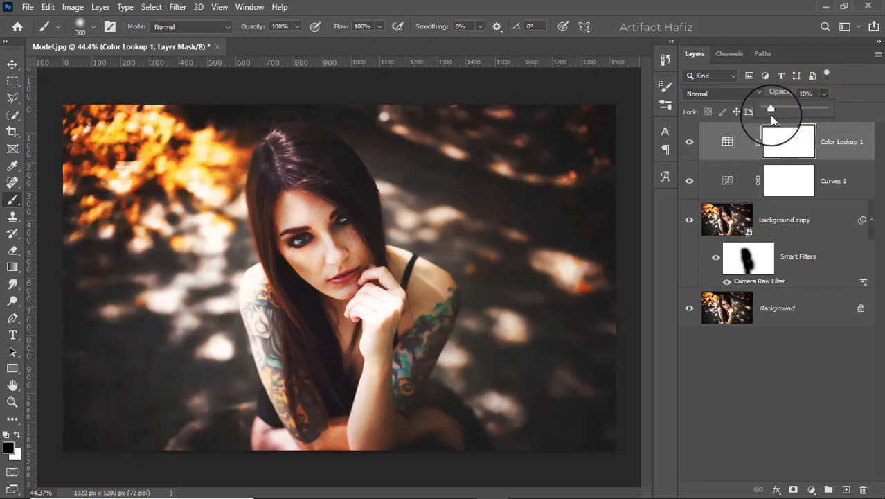
- Add Color Lookup 2 using the Soft_Warming.look LUT at 55% opacity
{"action": "left_click", "coordinate": [813, 487]}
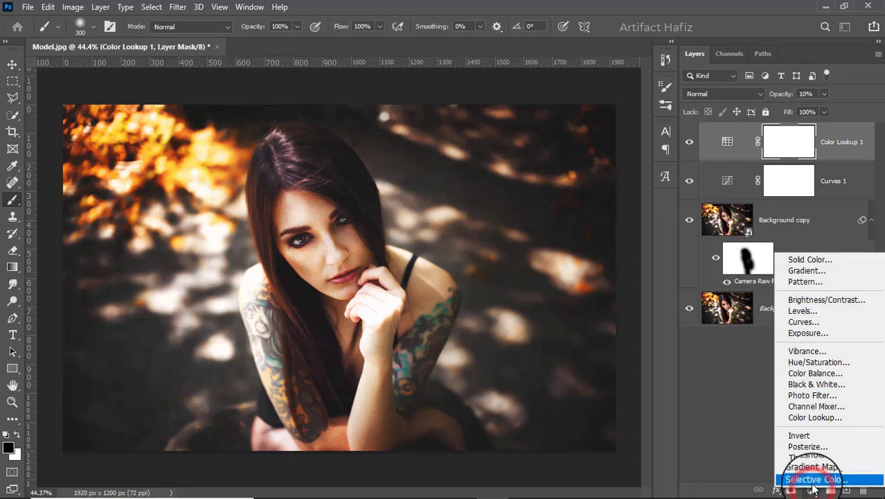
{"action": "left_click", "coordinate": [812, 415]}
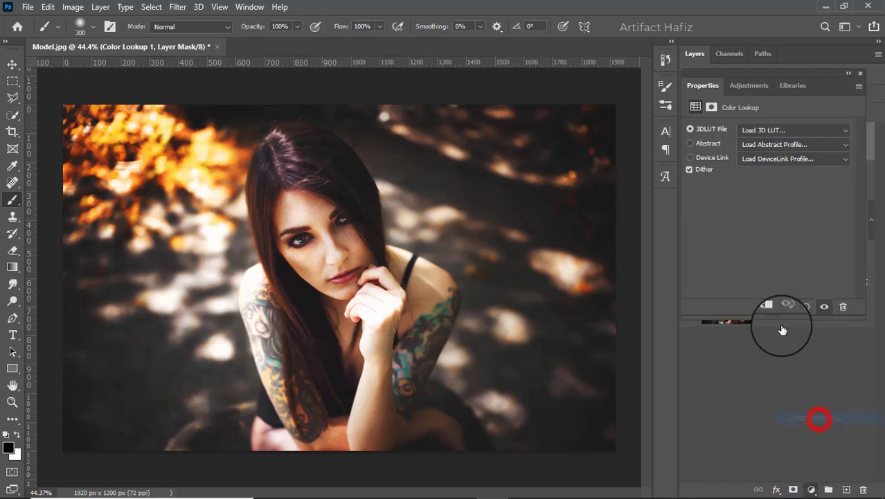
{"action": "left_click", "coordinate": [758, 132]}
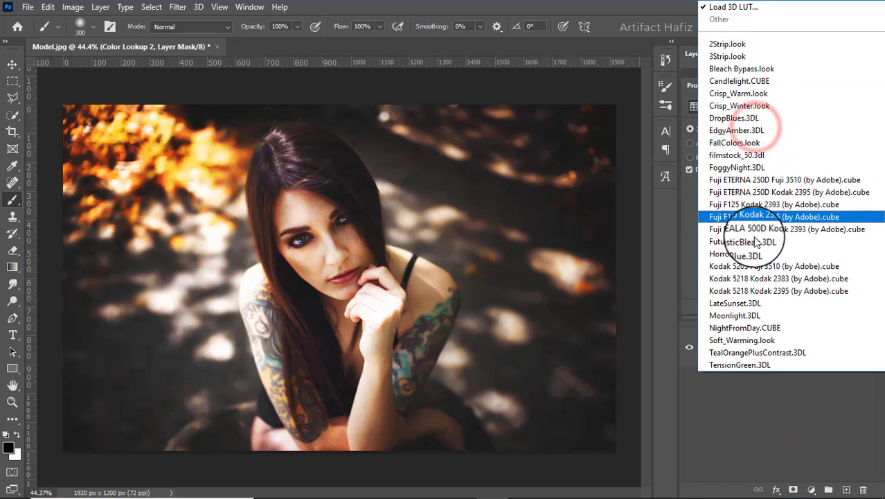
{"action": "left_click", "coordinate": [755, 340]}
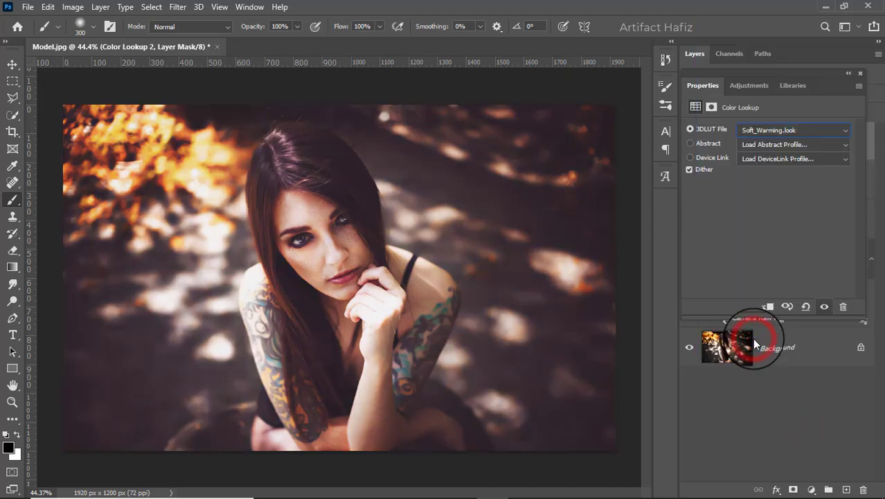
{"action": "left_click", "coordinate": [860, 73]}
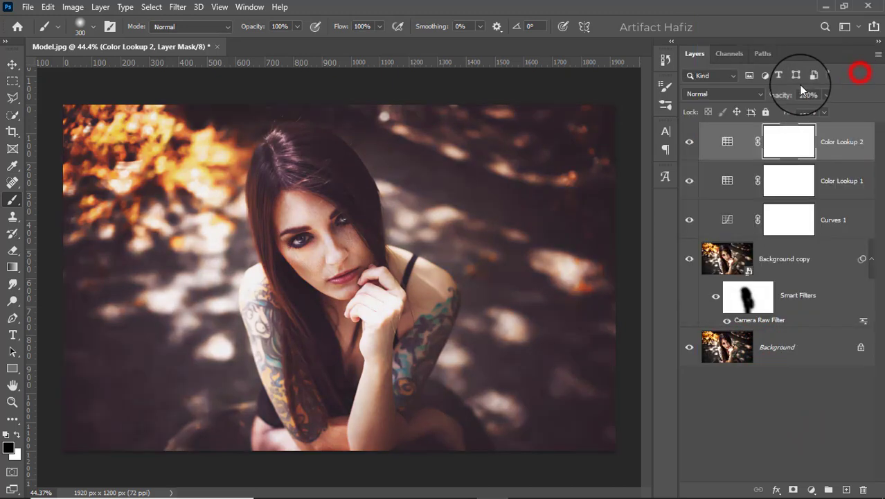
{"action": "left_click_drag", "start_coordinate": [797, 109], "coordinate": [798, 108]}
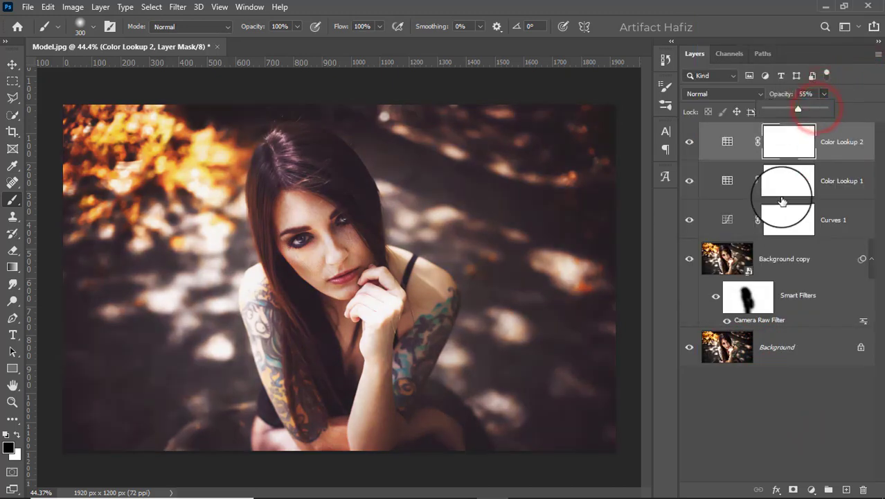
{"action": "left_click", "coordinate": [812, 490]}
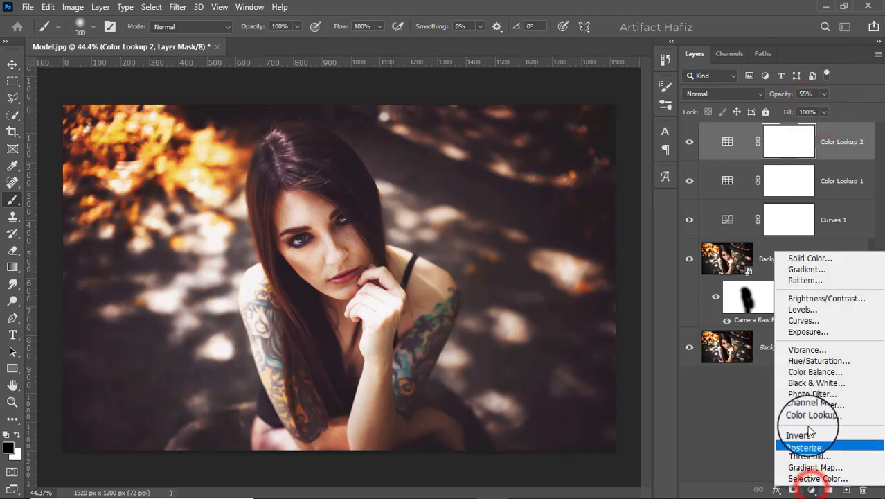
- Add a Levels layer with input levels 20, 0.92 and 255
{"action": "left_click", "coordinate": [798, 312]}
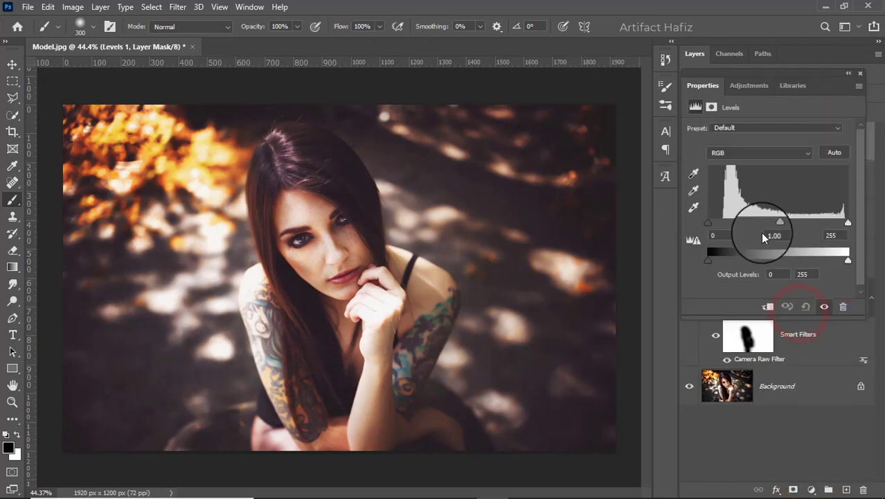
{"action": "left_click_drag", "start_coordinate": [708, 223], "coordinate": [716, 223]}
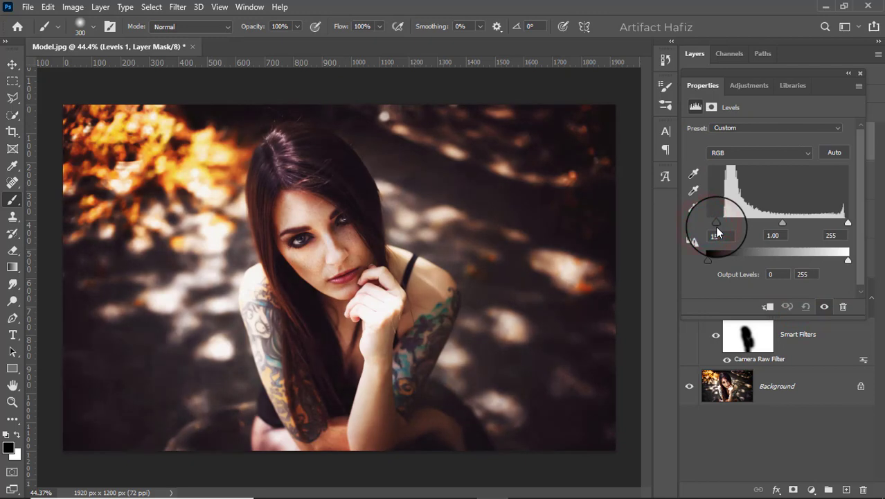
{"action": "left_click_drag", "start_coordinate": [783, 222], "coordinate": [785, 221]}
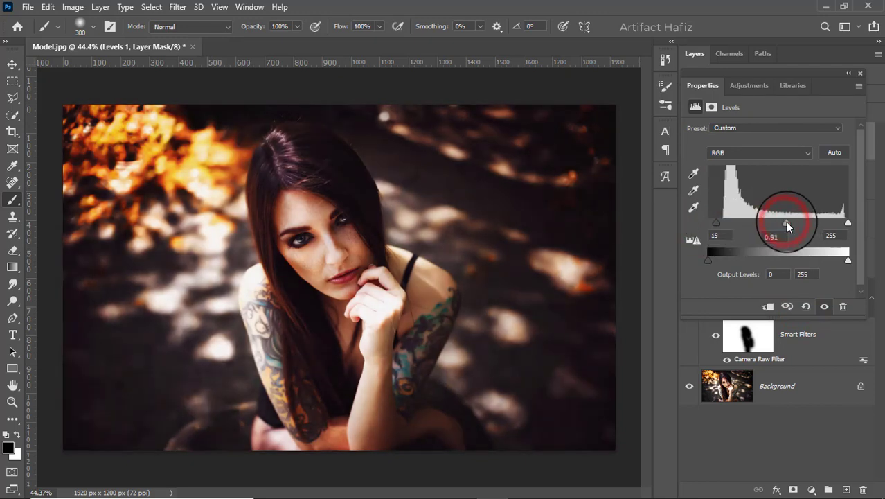
{"action": "left_click_drag", "start_coordinate": [719, 221], "coordinate": [720, 223]}
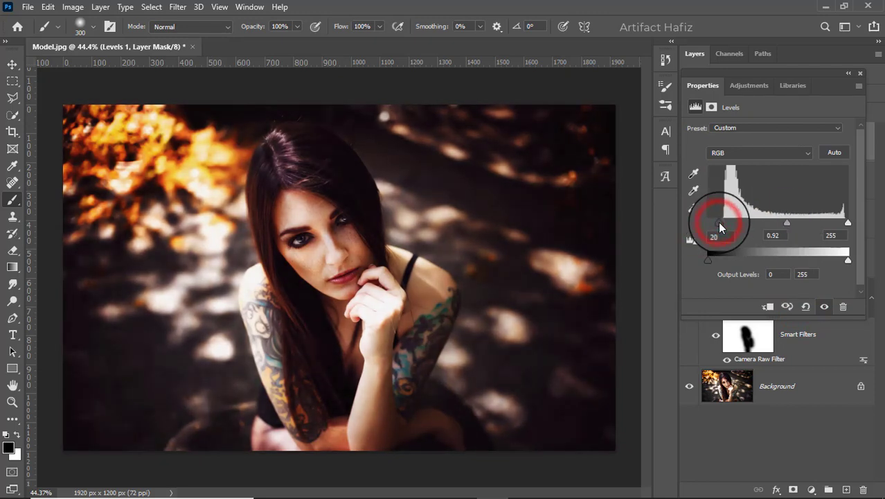
- Stamp all visible layers into a new merged Layer 1 with Ctrl+Alt+Shift+E
{"action": "left_click", "coordinate": [860, 73]}
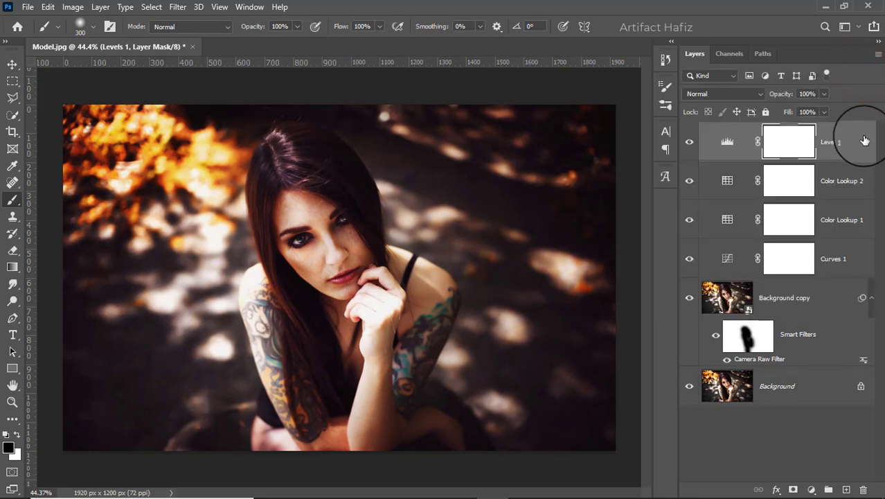
{"action": "key", "text": "ctrl+alt+shift+e"}
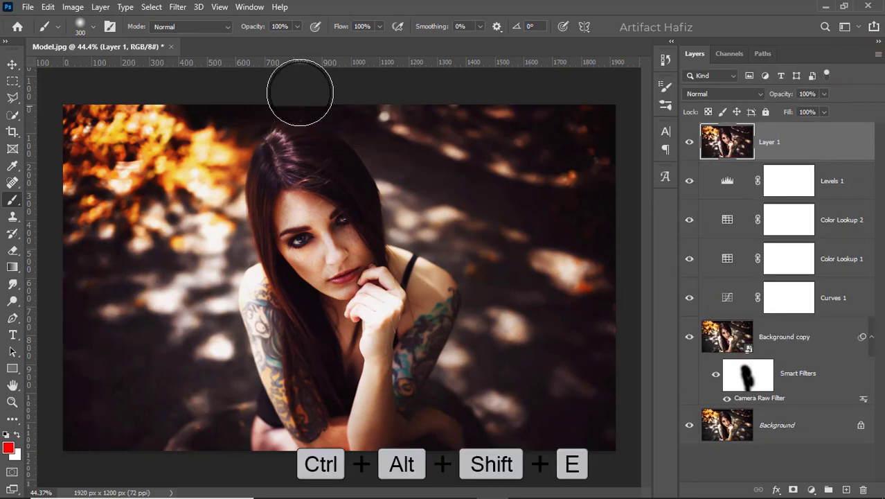
{"action": "left_click", "coordinate": [11, 64]}
- Convert Layer 1 to a smart object and open it in the Camera Raw Filter
{"action": "left_click", "coordinate": [177, 7]}
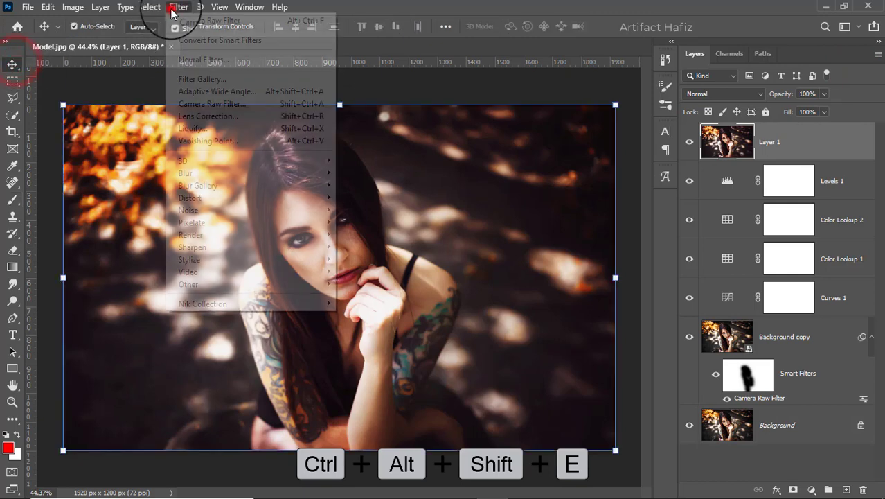
{"action": "left_click", "coordinate": [183, 40]}
{"action": "left_click", "coordinate": [177, 7]}
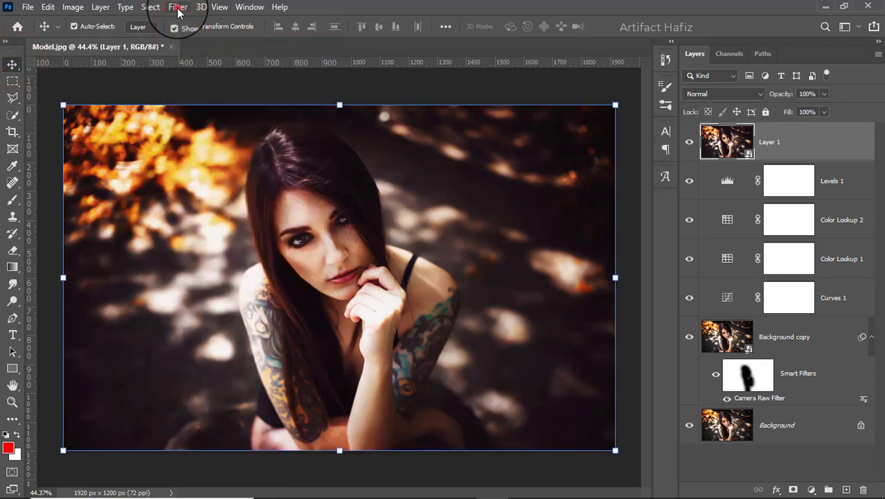
{"action": "left_click", "coordinate": [206, 103]}
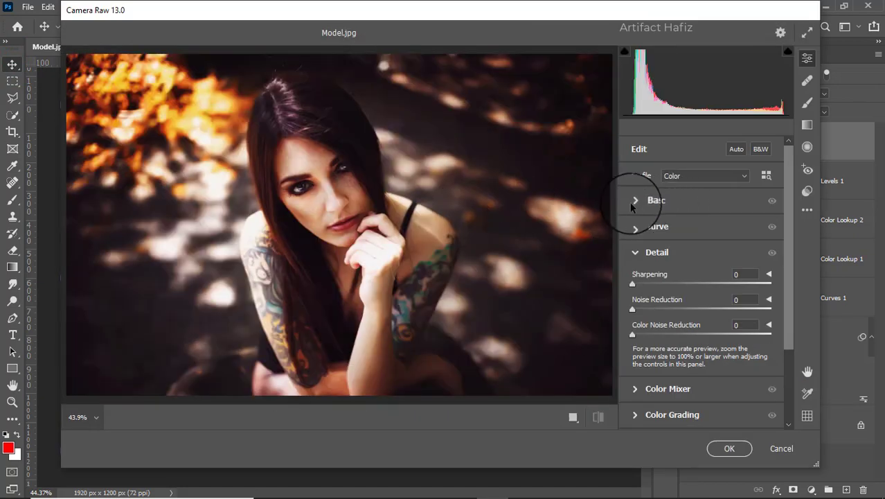
- Set Basic tones: exposure -0.10, contrast +6, shadows +78, whites +8, blacks +18
{"action": "left_click", "coordinate": [634, 200]}
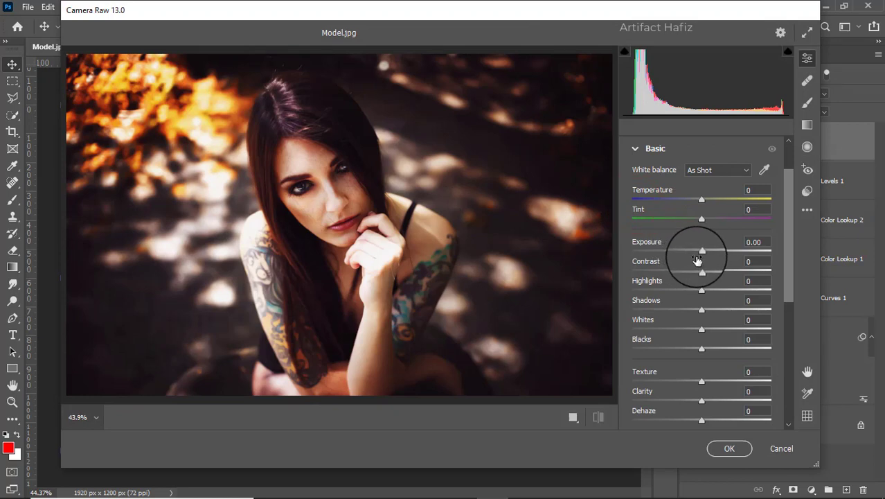
{"action": "left_click_drag", "start_coordinate": [702, 254], "coordinate": [699, 255]}
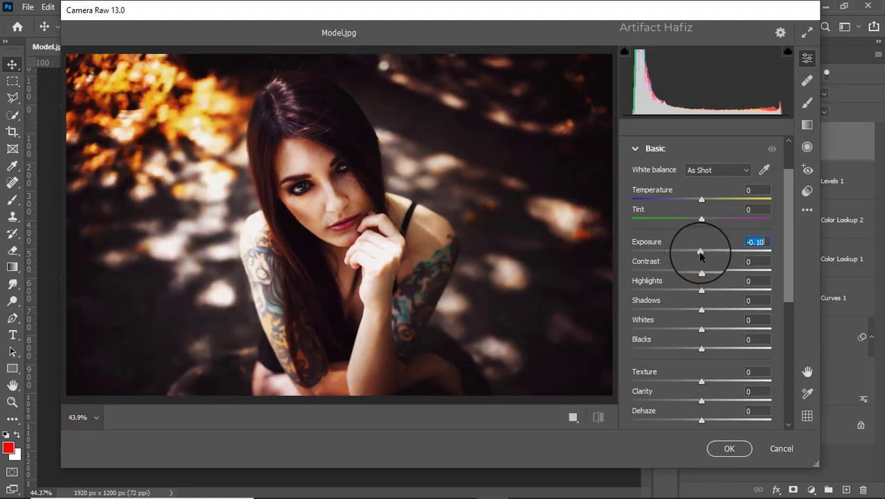
{"action": "left_click_drag", "start_coordinate": [703, 270], "coordinate": [693, 290]}
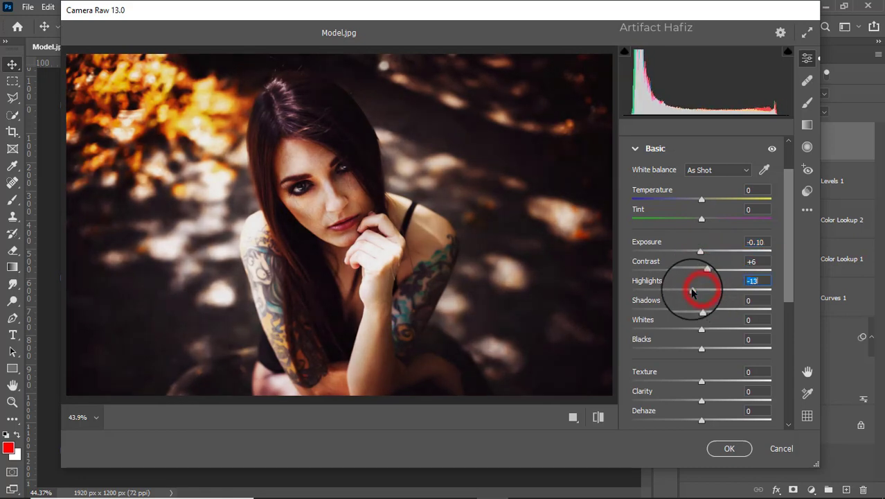
{"action": "mouse_move", "coordinate": [702, 328]}
{"action": "left_mouse_down"}
{"action": "mouse_move", "coordinate": [724, 310]}
{"action": "mouse_move", "coordinate": [765, 312]}
{"action": "left_mouse_up"}
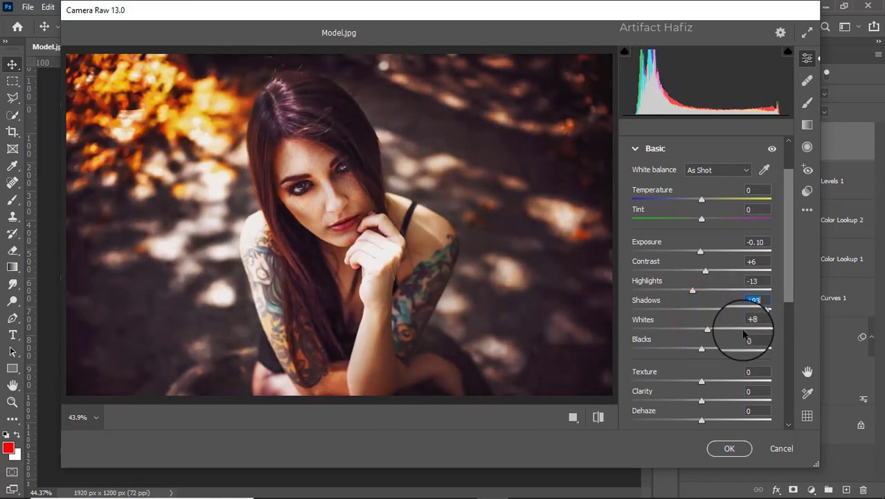
{"action": "left_click_drag", "start_coordinate": [702, 348], "coordinate": [713, 350]}
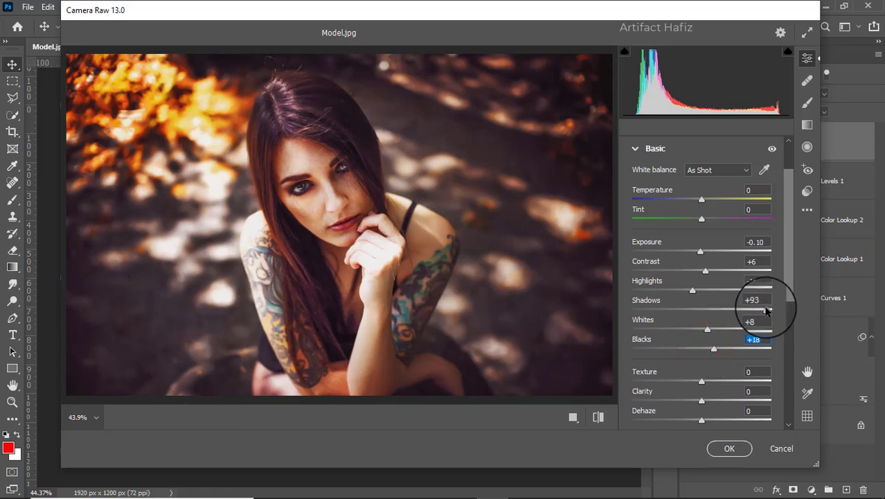
{"action": "left_click_drag", "start_coordinate": [766, 310], "coordinate": [755, 312]}
- Set Texture to -12, Clarity to +17 and Dehaze to -4
{"action": "scroll", "coordinate": [751, 305], "scroll_direction": "down", "scroll_amount": 2}
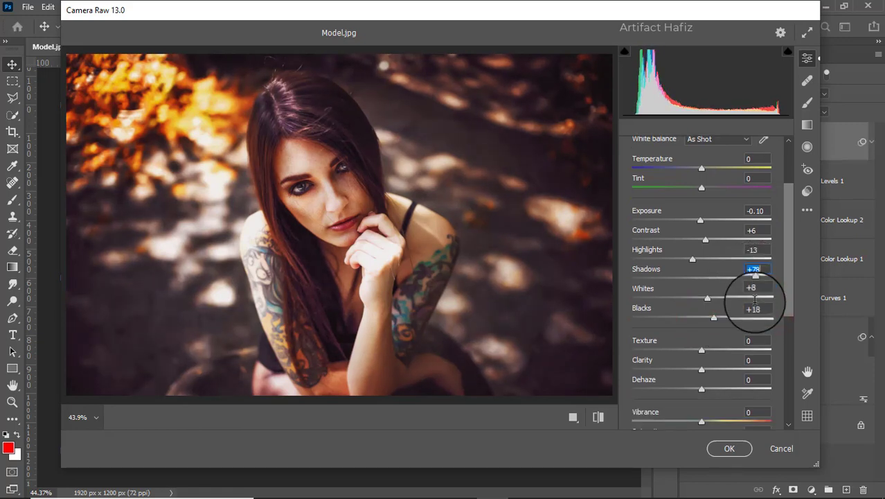
{"action": "scroll", "coordinate": [752, 298], "scroll_direction": "down", "scroll_amount": 3}
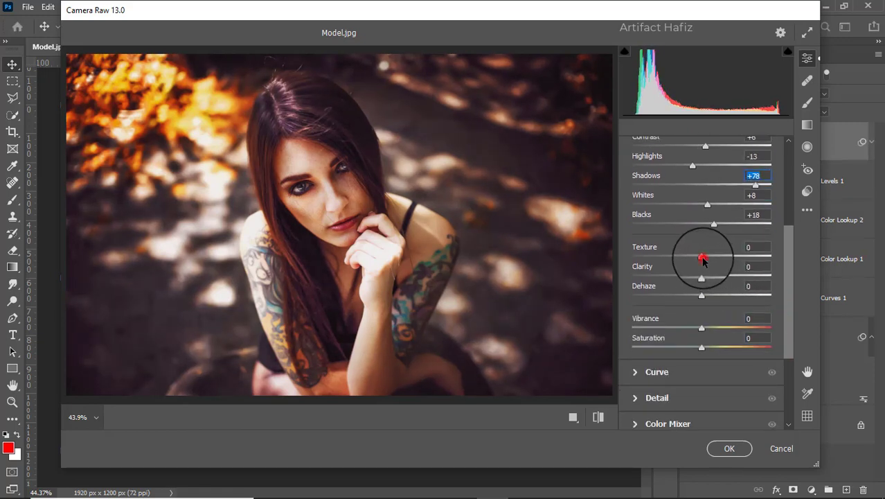
{"action": "left_click_drag", "start_coordinate": [703, 259], "coordinate": [699, 259]}
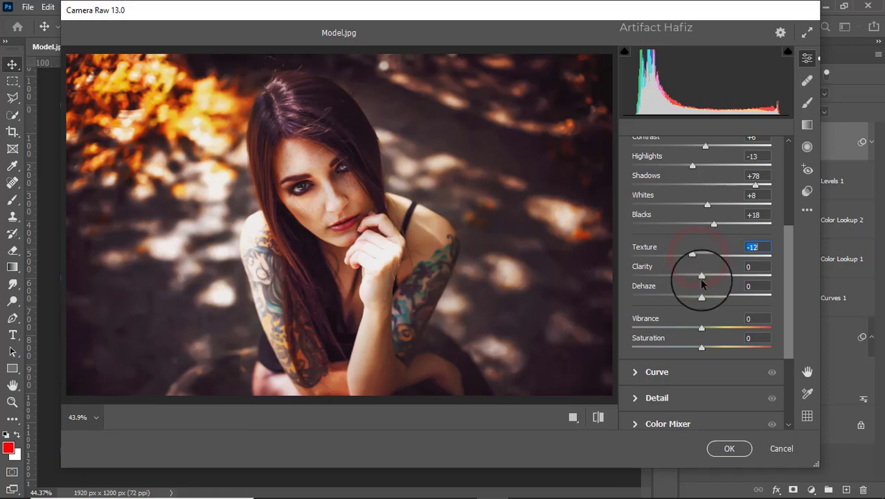
{"action": "left_click_drag", "start_coordinate": [703, 279], "coordinate": [717, 282]}
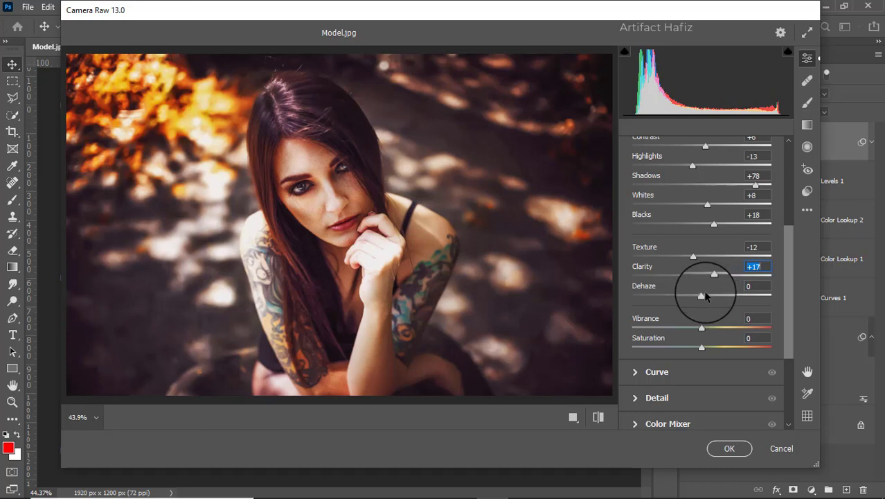
{"action": "mouse_move", "coordinate": [700, 296]}
{"action": "left_mouse_down"}
{"action": "mouse_move", "coordinate": [708, 299]}
{"action": "mouse_move", "coordinate": [690, 296]}
{"action": "mouse_move", "coordinate": [697, 300]}
{"action": "left_mouse_up"}
{"action": "scroll", "coordinate": [699, 299], "scroll_direction": "down", "scroll_amount": 2}
{"action": "scroll", "coordinate": [704, 299], "scroll_direction": "down", "scroll_amount": 2}
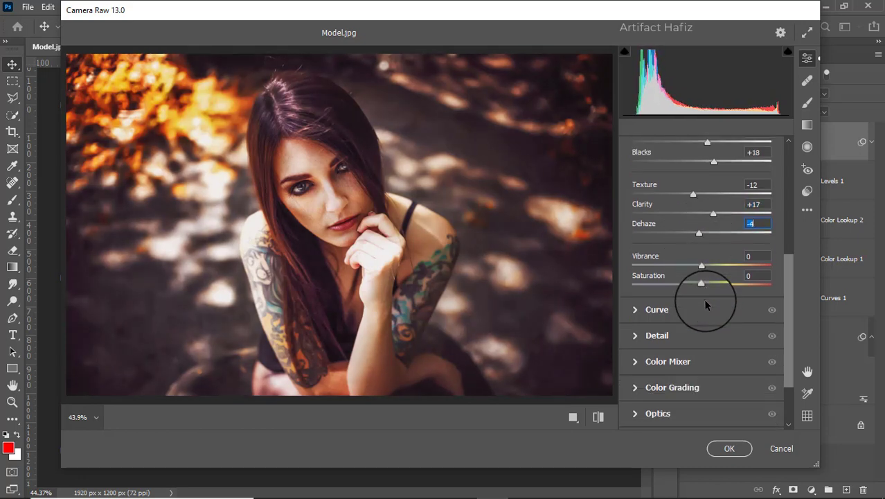
- Raise the blue channel curve's black point to output 7
{"action": "left_click", "coordinate": [636, 311]}
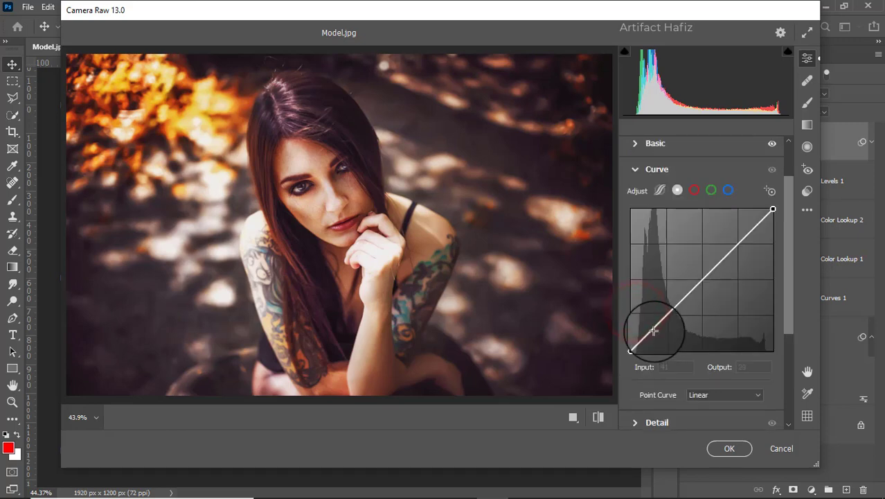
{"action": "left_click", "coordinate": [733, 191]}
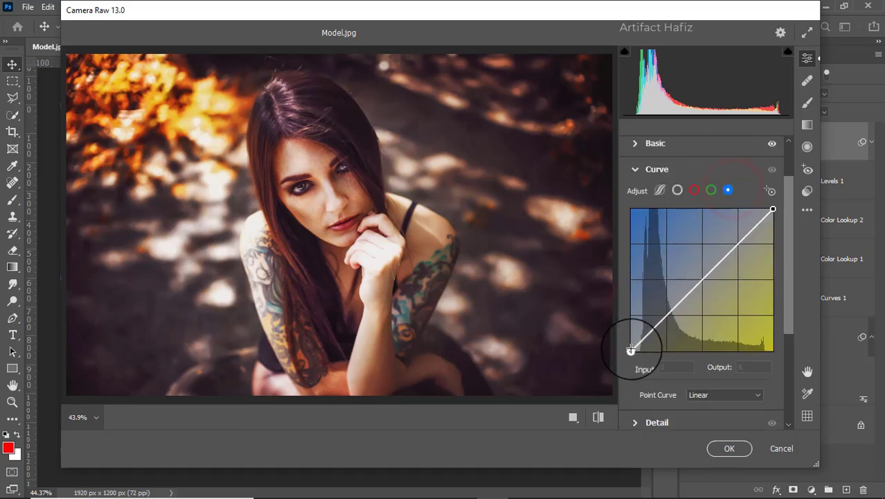
{"action": "left_click_drag", "start_coordinate": [631, 350], "coordinate": [632, 346]}
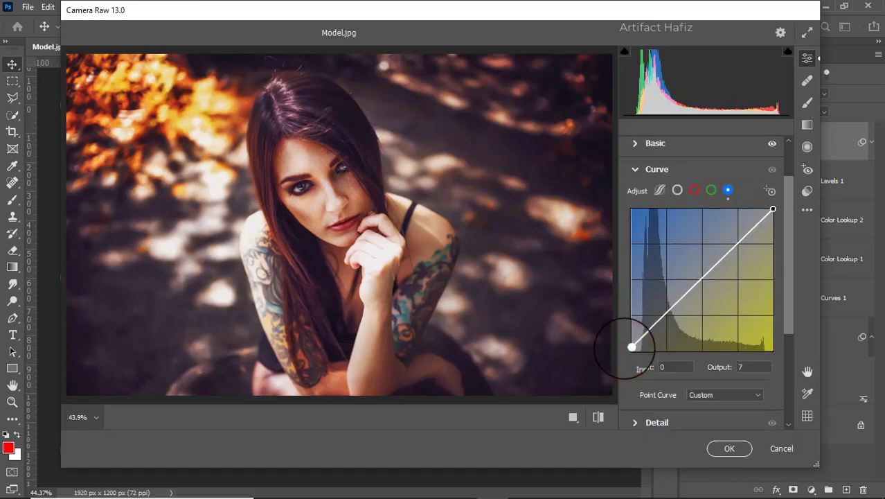
{"action": "scroll", "coordinate": [669, 312], "scroll_direction": "down", "scroll_amount": 4}
{"action": "scroll", "coordinate": [665, 305], "scroll_direction": "down", "scroll_amount": 1}
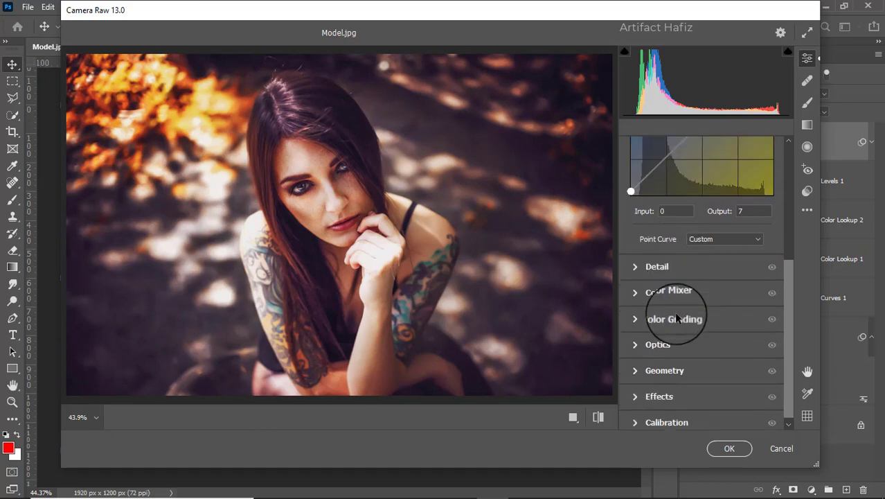
- Set Noise Reduction to 9 and Color Noise Reduction to 11 in Detail
{"action": "left_click", "coordinate": [637, 268]}
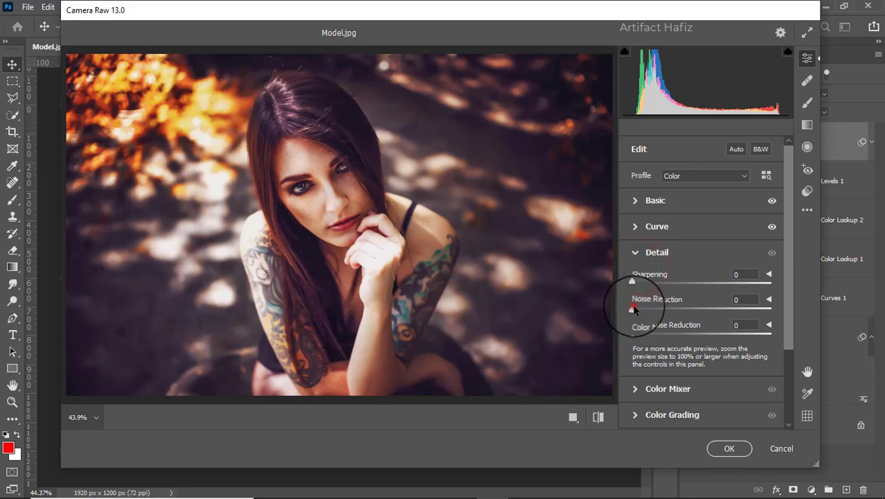
{"action": "left_click_drag", "start_coordinate": [633, 309], "coordinate": [641, 312]}
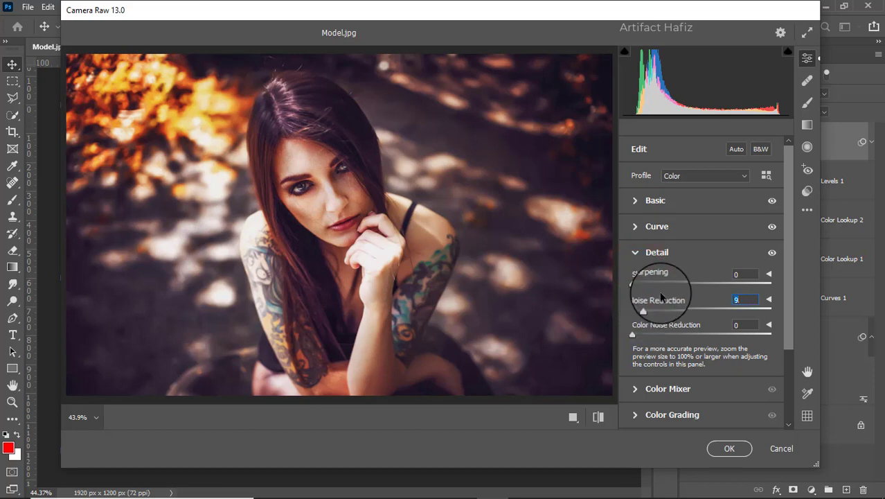
{"action": "scroll", "coordinate": [651, 294], "scroll_direction": "down", "scroll_amount": 2}
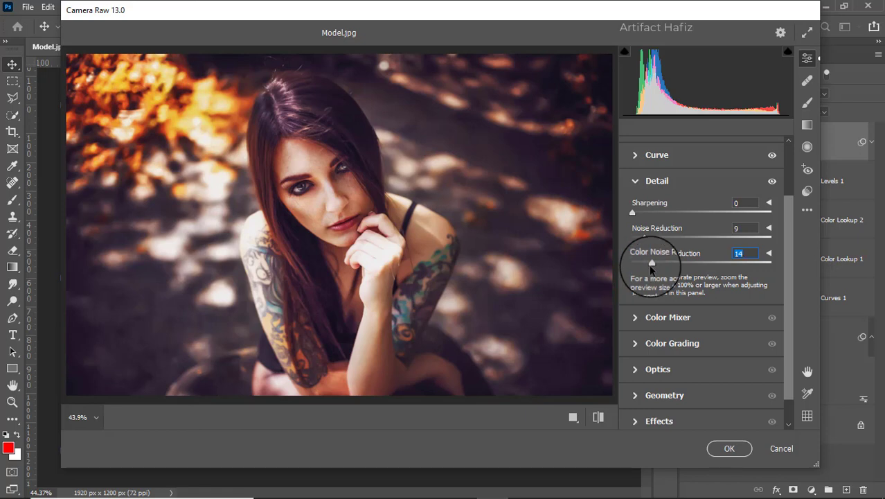
{"action": "left_click_drag", "start_coordinate": [651, 264], "coordinate": [647, 263]}
{"action": "scroll", "coordinate": [651, 280], "scroll_direction": "down", "scroll_amount": 1}
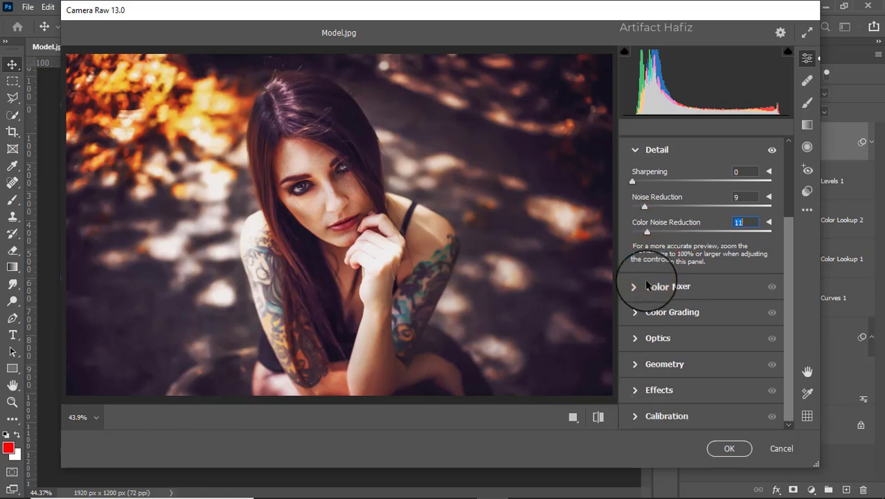
- In HSL saturation, set Greens, Purples and Magentas to -100, Aquas +21 and Blues +79
{"action": "left_click", "coordinate": [635, 287]}
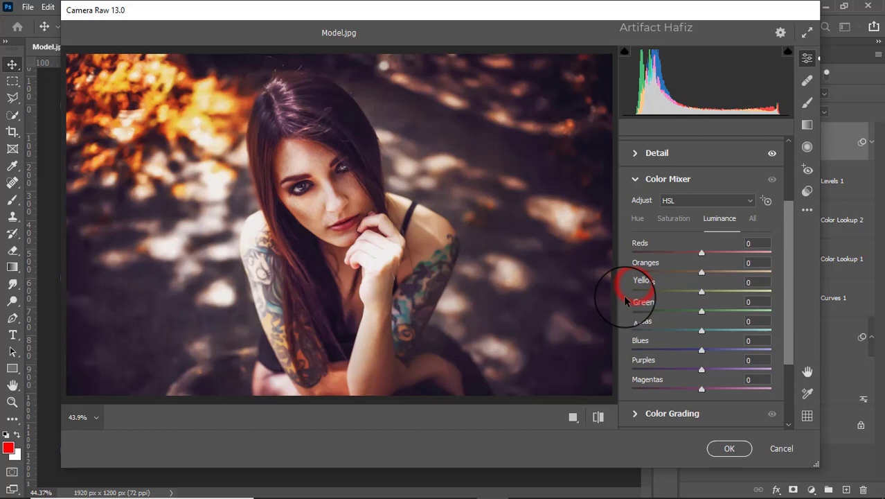
{"action": "left_click", "coordinate": [680, 220]}
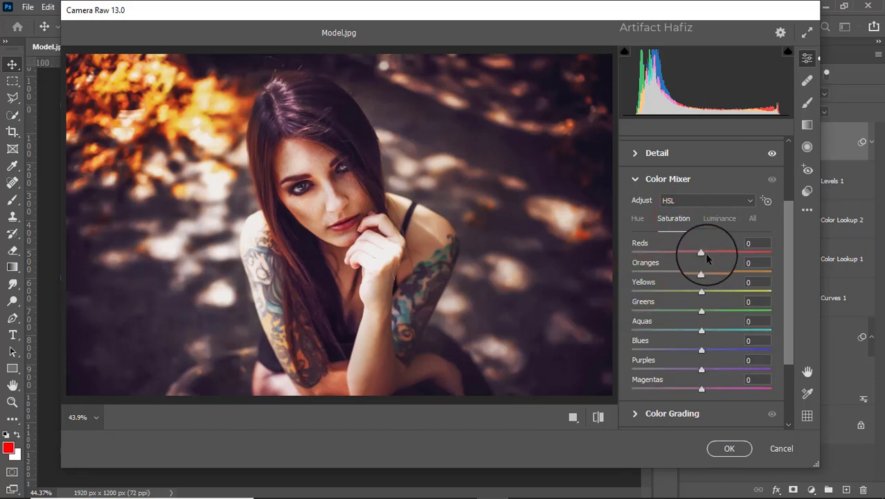
{"action": "left_click_drag", "start_coordinate": [708, 250], "coordinate": [702, 288]}
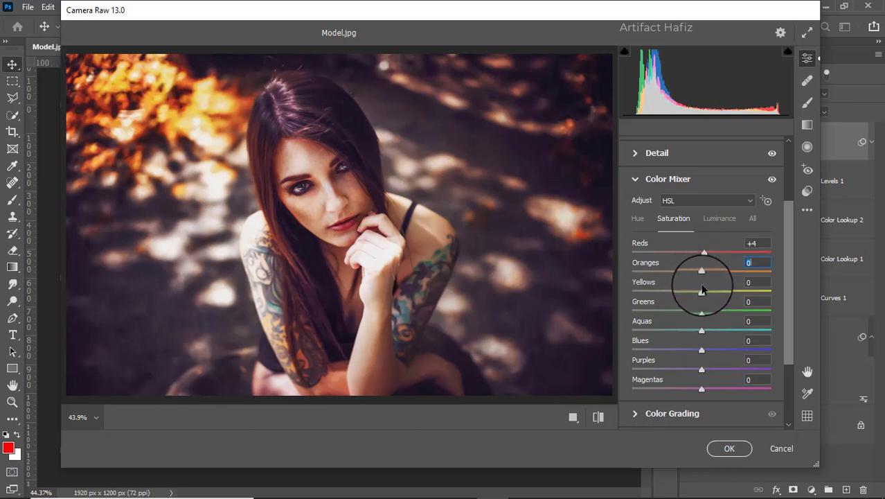
{"action": "mouse_move", "coordinate": [702, 293]}
{"action": "left_mouse_down"}
{"action": "mouse_move", "coordinate": [759, 293]}
{"action": "mouse_move", "coordinate": [592, 297]}
{"action": "mouse_move", "coordinate": [785, 296]}
{"action": "mouse_move", "coordinate": [582, 308]}
{"action": "left_mouse_up"}
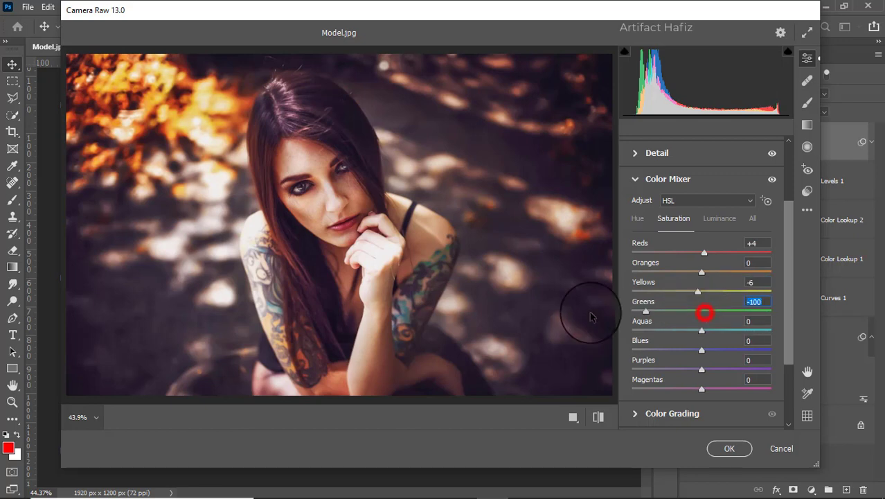
{"action": "left_click_drag", "start_coordinate": [702, 330], "coordinate": [756, 351]}
{"action": "left_click_drag", "start_coordinate": [701, 371], "coordinate": [606, 372]}
{"action": "left_click_drag", "start_coordinate": [702, 389], "coordinate": [612, 389]}
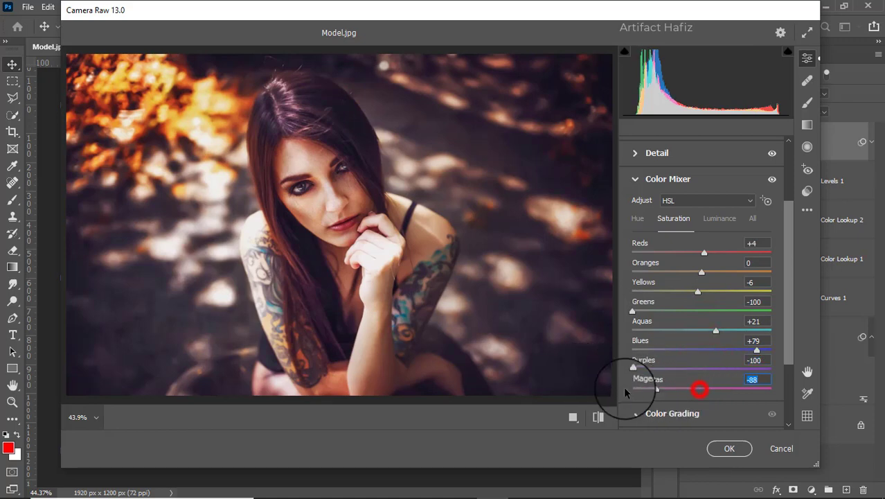
- Raise luminance: Reds +26, Oranges +8, Yellows +12, Greens +12, Aquas +24, Blues +38
{"action": "left_click", "coordinate": [724, 218]}
{"action": "left_click", "coordinate": [701, 272]}
{"action": "mouse_move", "coordinate": [702, 272]}
{"action": "left_mouse_down"}
{"action": "mouse_move", "coordinate": [718, 275]}
{"action": "mouse_move", "coordinate": [708, 275]}
{"action": "mouse_move", "coordinate": [707, 263]}
{"action": "mouse_move", "coordinate": [719, 260]}
{"action": "left_mouse_up"}
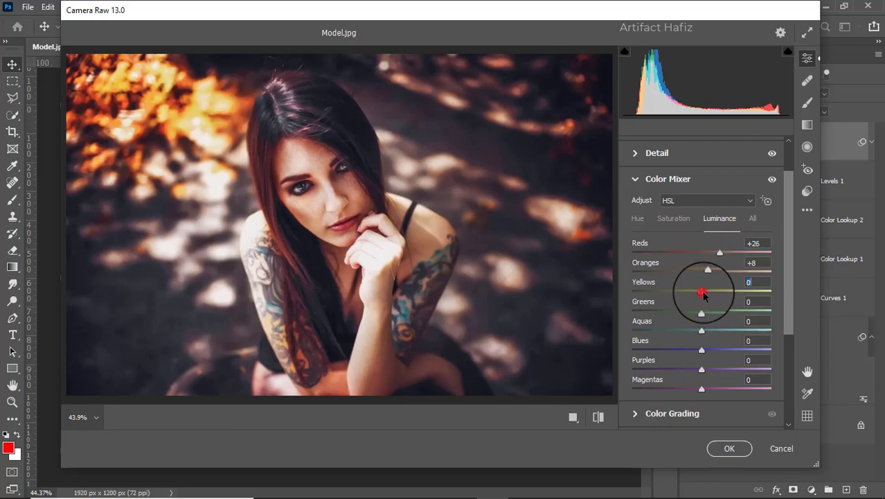
{"action": "mouse_move", "coordinate": [702, 293]}
{"action": "left_mouse_down"}
{"action": "mouse_move", "coordinate": [720, 294]}
{"action": "mouse_move", "coordinate": [710, 293]}
{"action": "mouse_move", "coordinate": [709, 313]}
{"action": "mouse_move", "coordinate": [728, 348]}
{"action": "left_mouse_up"}
{"action": "scroll", "coordinate": [683, 238], "scroll_direction": "down", "scroll_amount": 1}
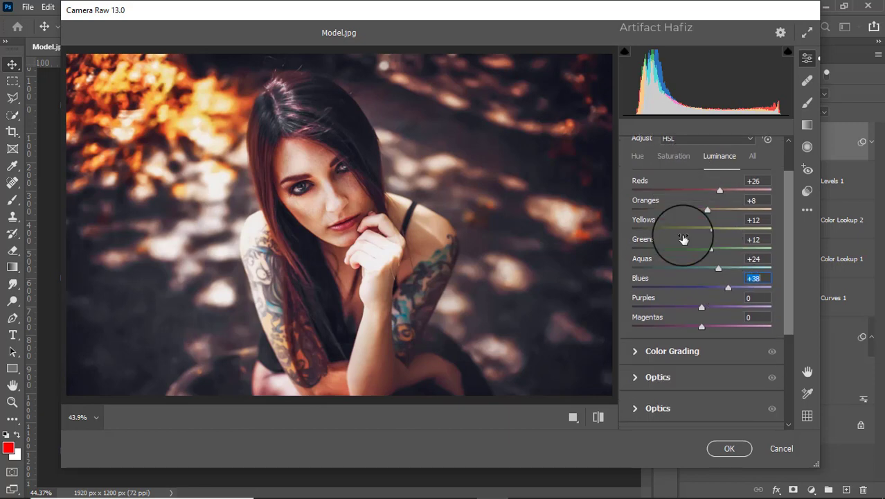
{"action": "scroll", "coordinate": [681, 243], "scroll_direction": "down", "scroll_amount": 1}
{"action": "left_click", "coordinate": [632, 309]}
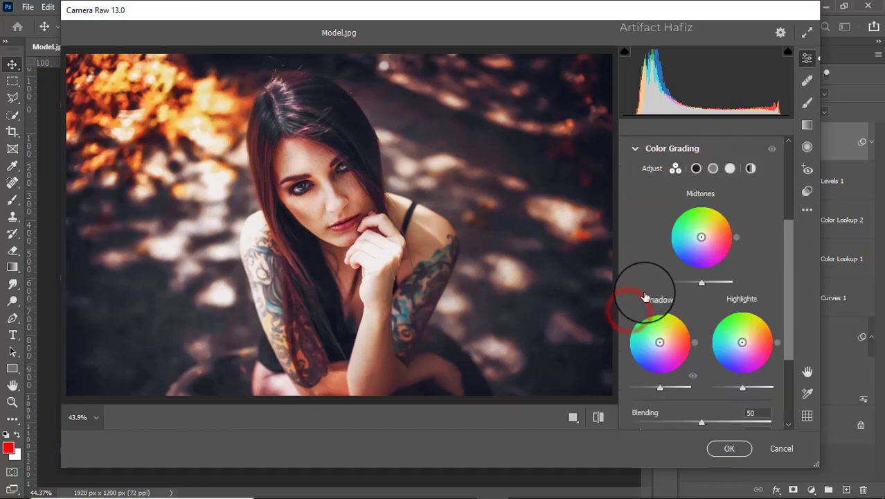
{"action": "mouse_move", "coordinate": [701, 238]}
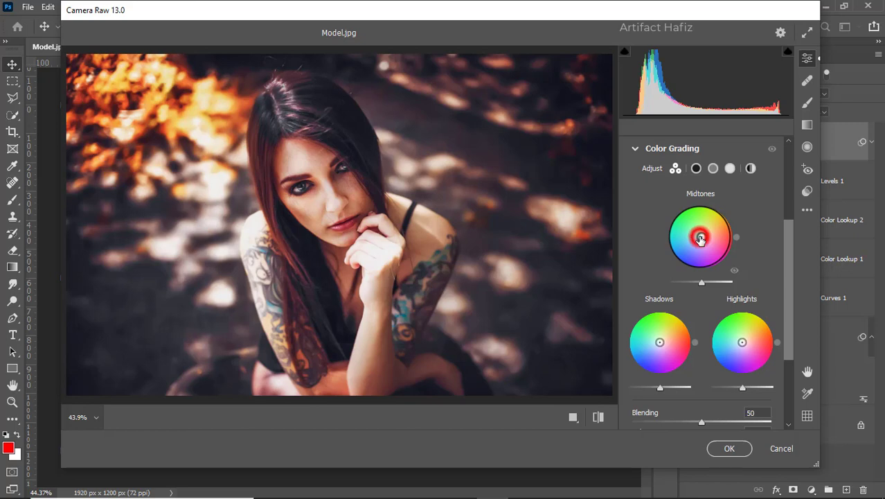
- Grade midtones and shadows toward teal and highlights toward warm red-orange
{"action": "left_click_drag", "start_coordinate": [700, 239], "coordinate": [685, 248]}
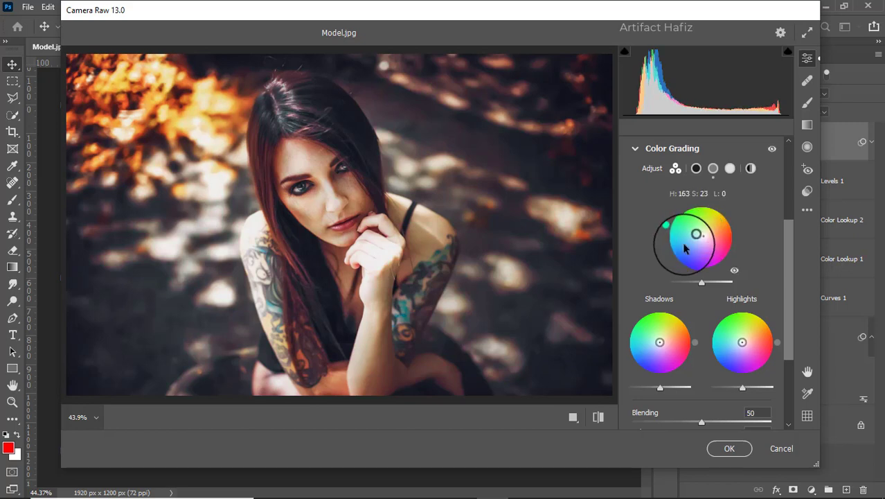
{"action": "left_click_drag", "start_coordinate": [659, 343], "coordinate": [658, 342]}
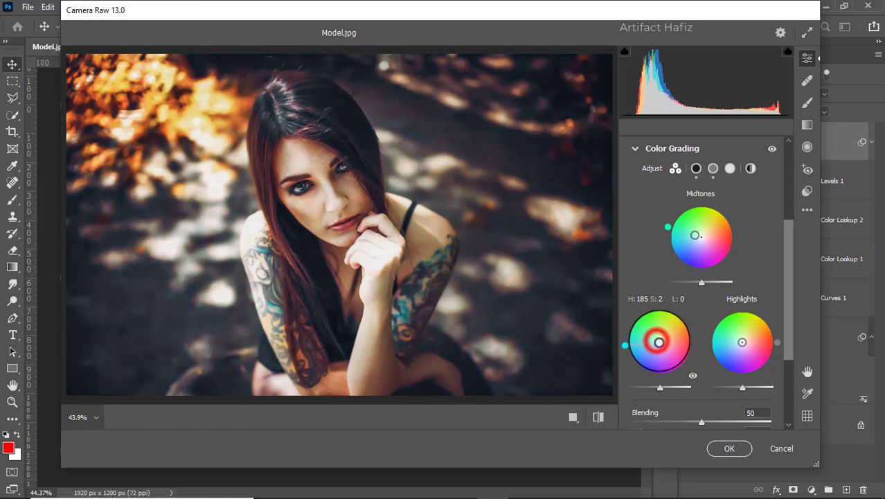
{"action": "left_click_drag", "start_coordinate": [742, 343], "coordinate": [718, 334]}
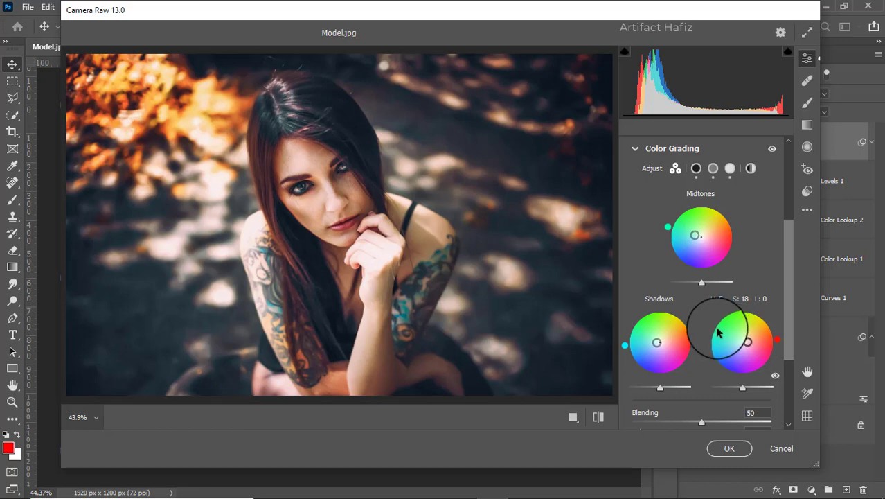
{"action": "scroll", "coordinate": [718, 334], "scroll_direction": "down", "scroll_amount": 4}
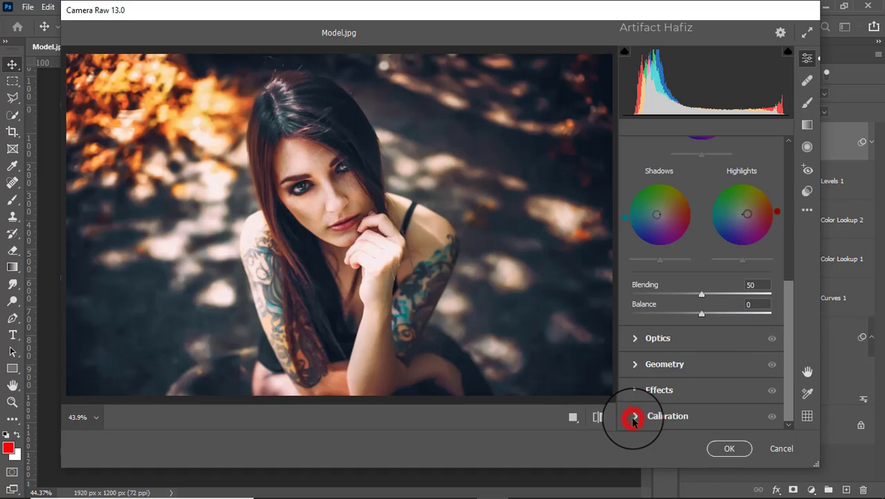
- Set calibration primary saturations to Red -3, Green +5, Blue +8 and apply the Camera Raw filter
{"action": "left_click", "coordinate": [632, 417]}
{"action": "left_click", "coordinate": [701, 301]}
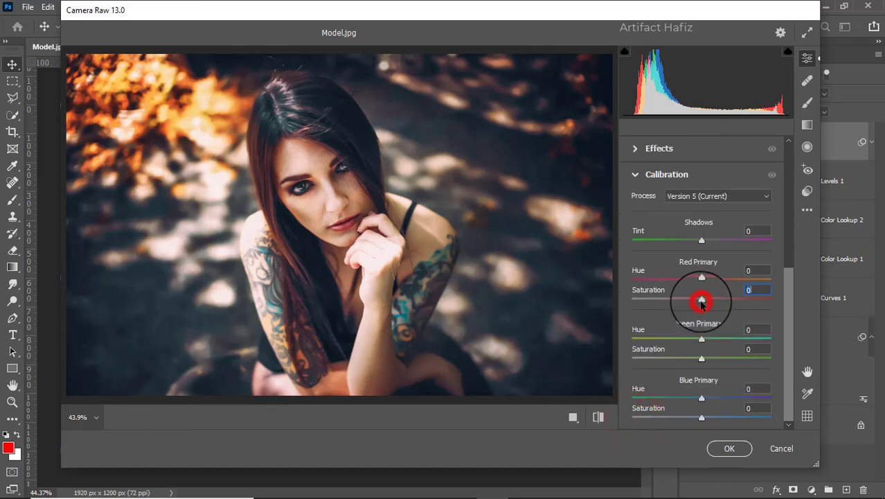
{"action": "left_click_drag", "start_coordinate": [702, 357], "coordinate": [704, 360]}
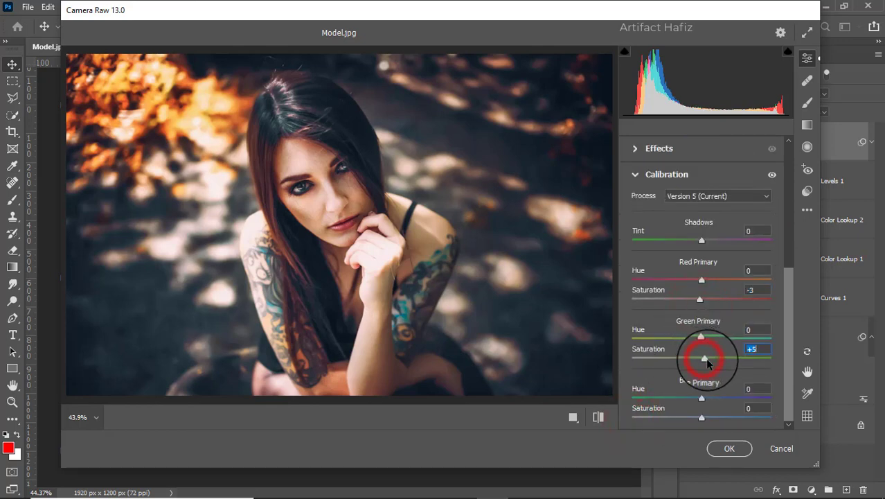
{"action": "left_click_drag", "start_coordinate": [706, 416], "coordinate": [709, 417]}
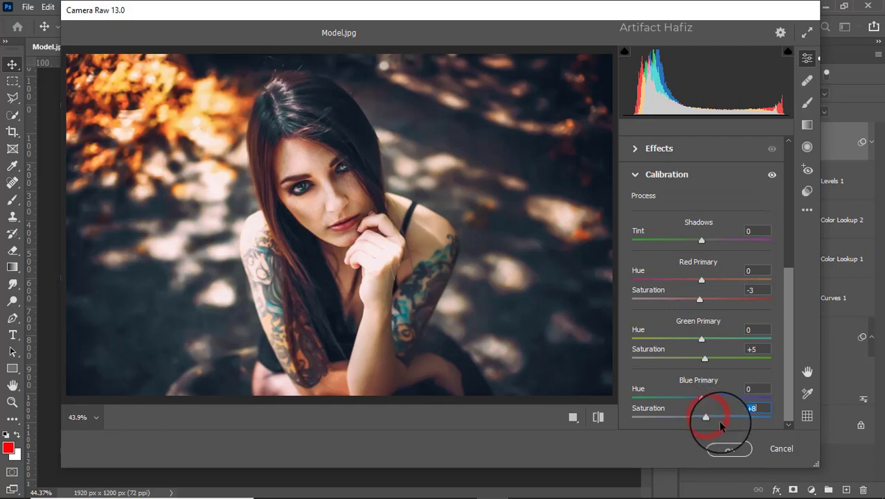
{"action": "left_click", "coordinate": [730, 449]}
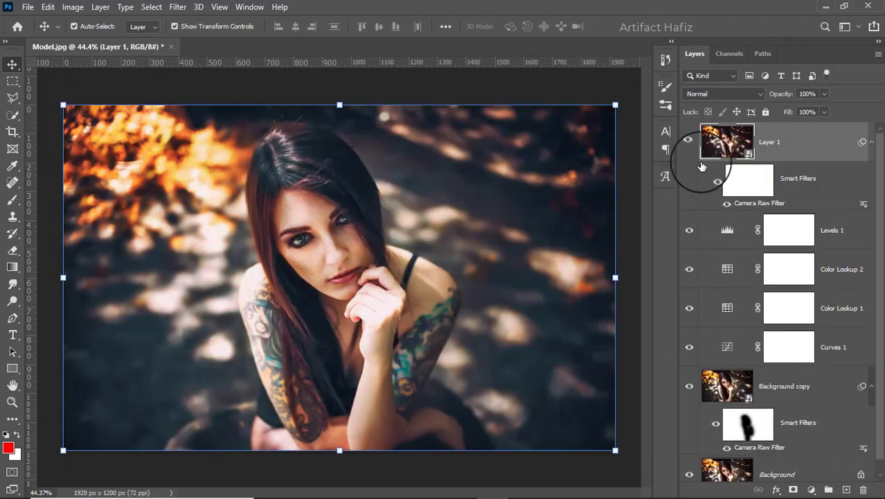
{"action": "left_click", "coordinate": [689, 142]}
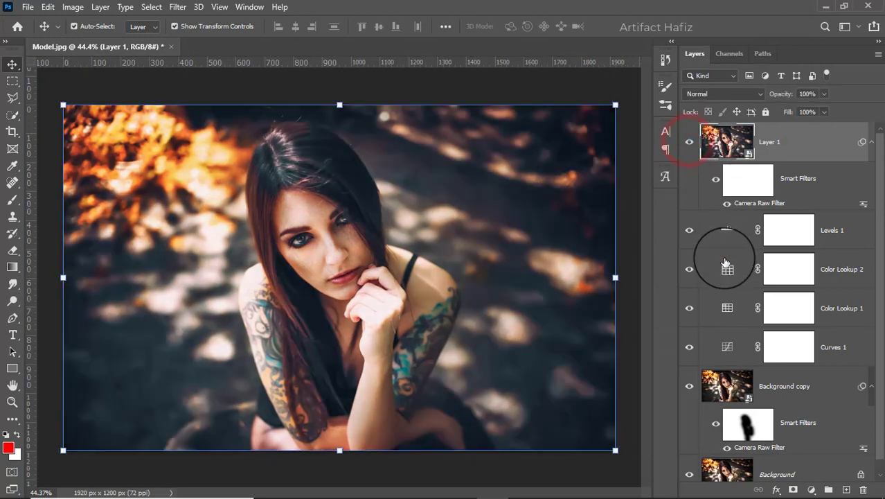
{"action": "scroll", "coordinate": [689, 263], "scroll_direction": "down", "scroll_amount": 1}
{"action": "left_click", "coordinate": [689, 464], "text": "alt"}
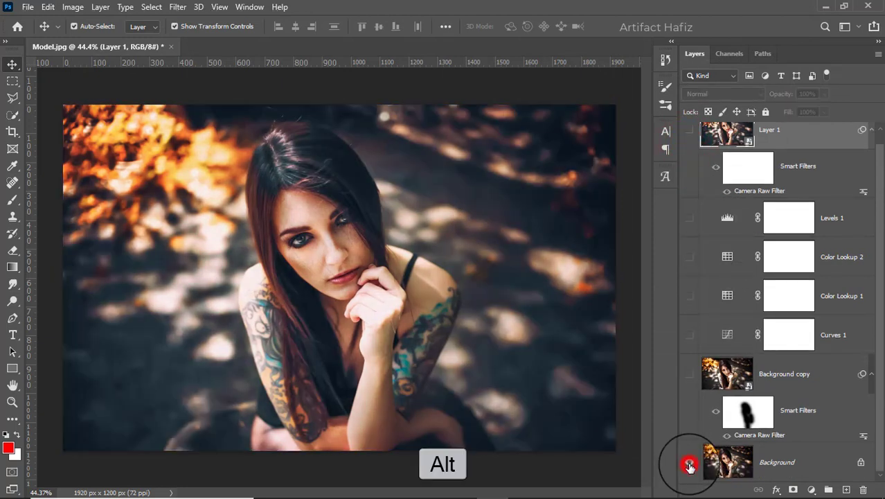
{"action": "left_click", "coordinate": [689, 464], "text": "alt"}
{"action": "left_click", "coordinate": [690, 464], "text": "alt"}
{"action": "left_click", "coordinate": [689, 464], "text": "alt"}
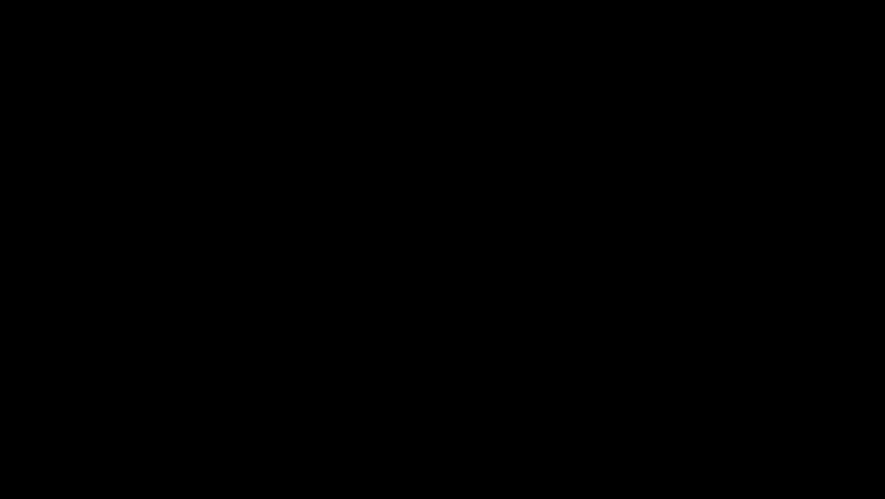